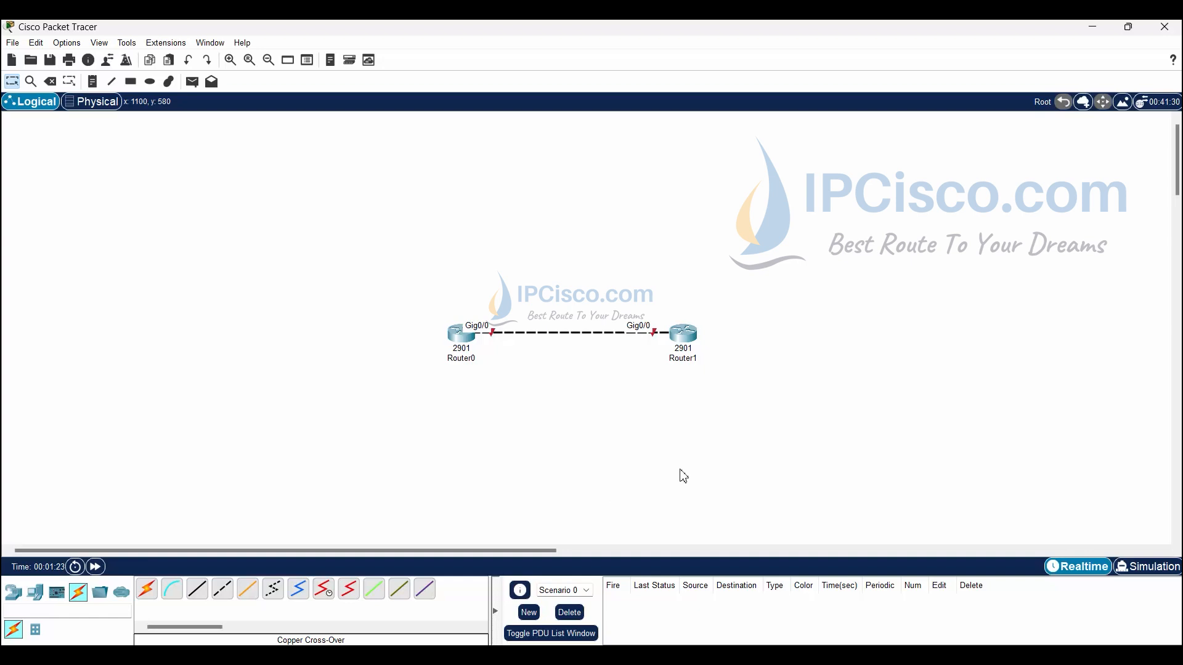
Open Router0's command line and decline the initial configuration dialog to reach the user prompt
click(455, 345)
click(518, 137)
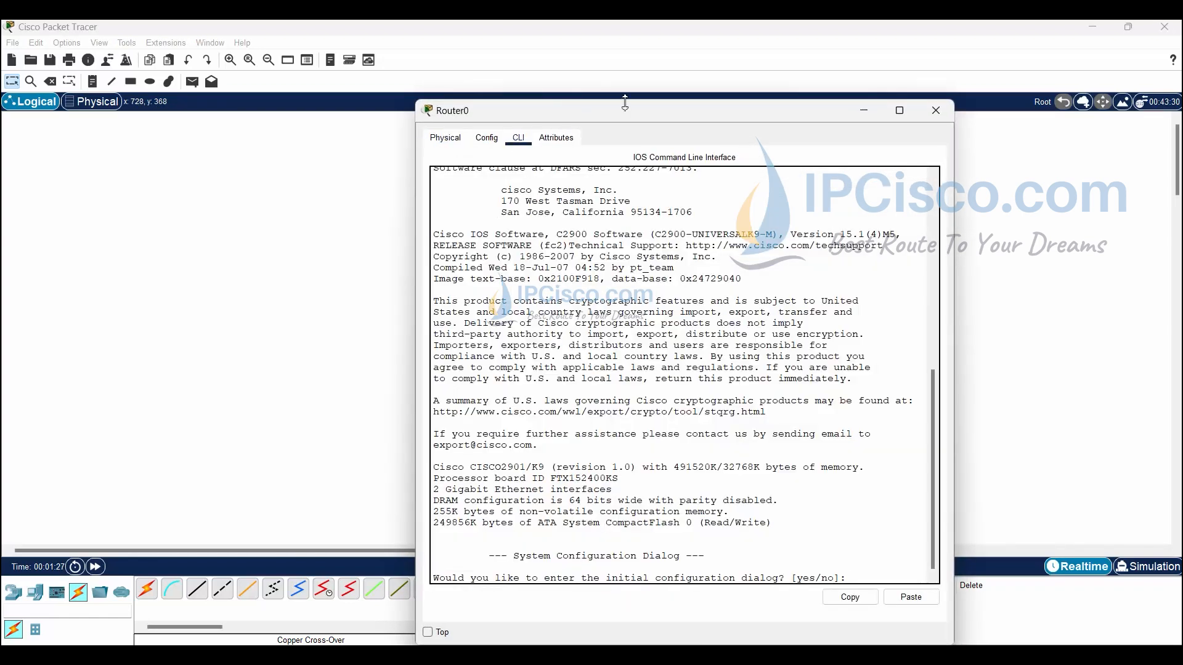
drag(624, 103, 762, 96)
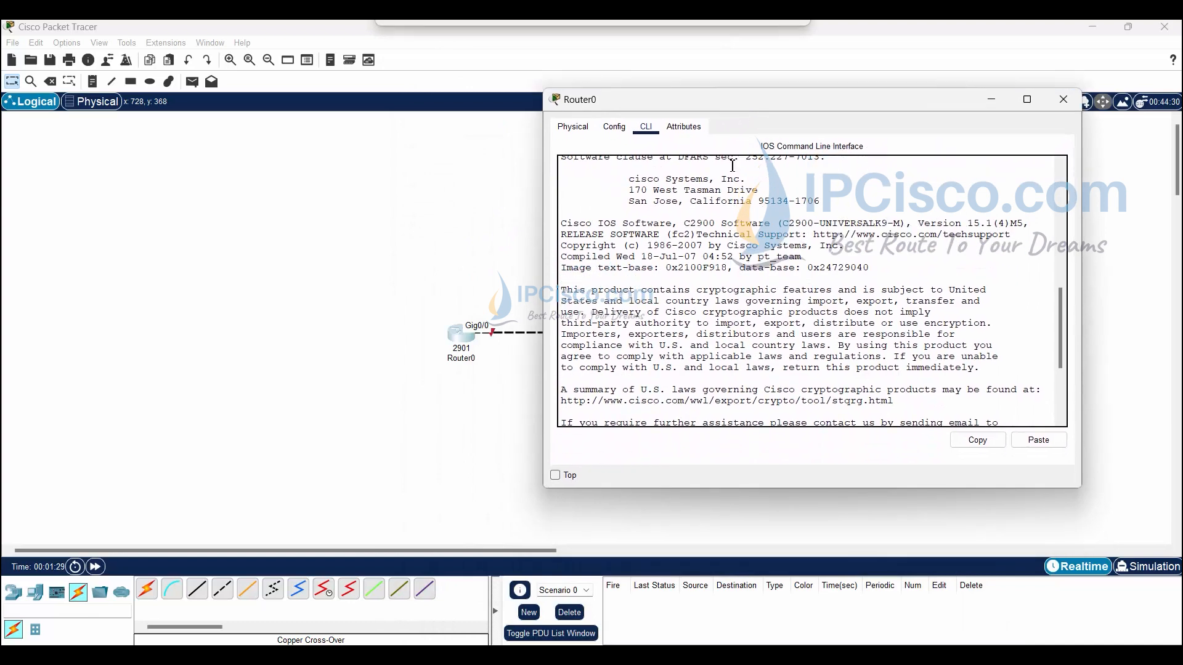
text(no)
key(Return)
key(Return)
key(Return)
key(Return)
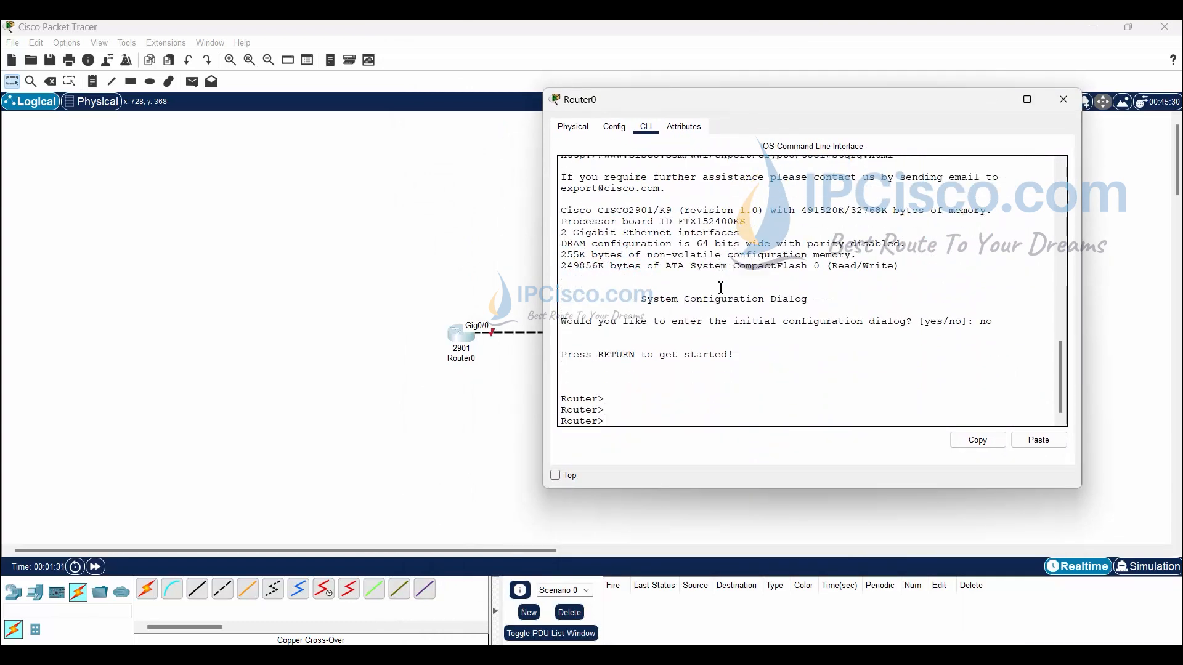
Enter privileged mode and global configuration mode on Router0 with enable and configure terminal
text(enable)
key(Return)
text(c)
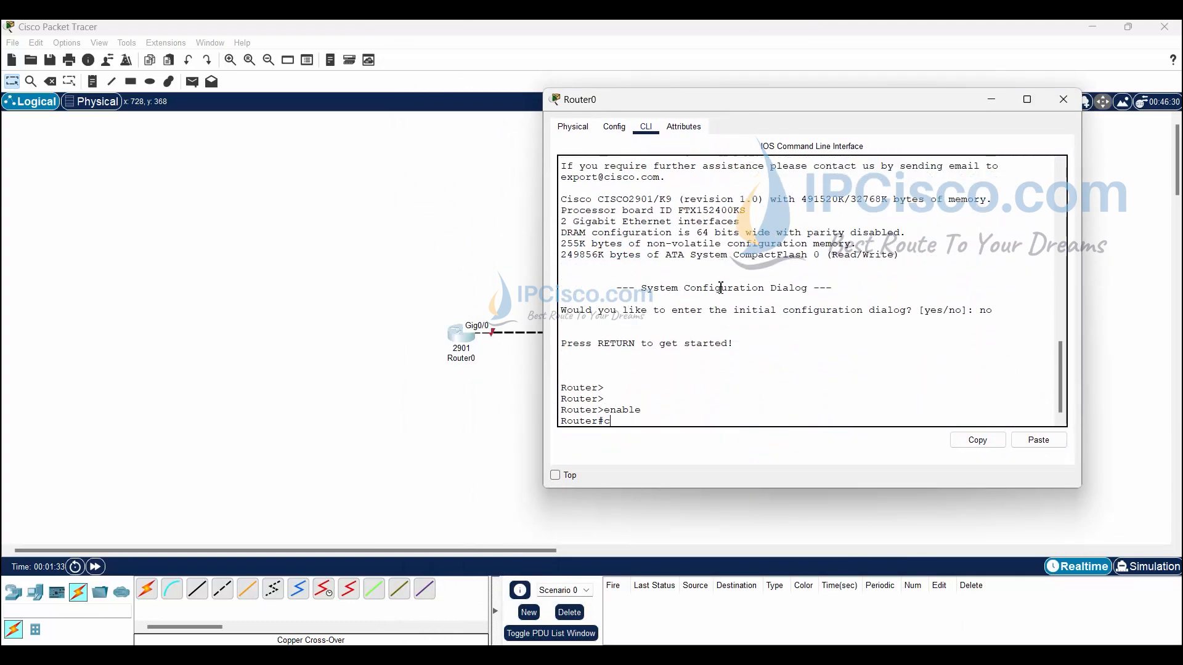
text(onfigure terminal)
key(Return)
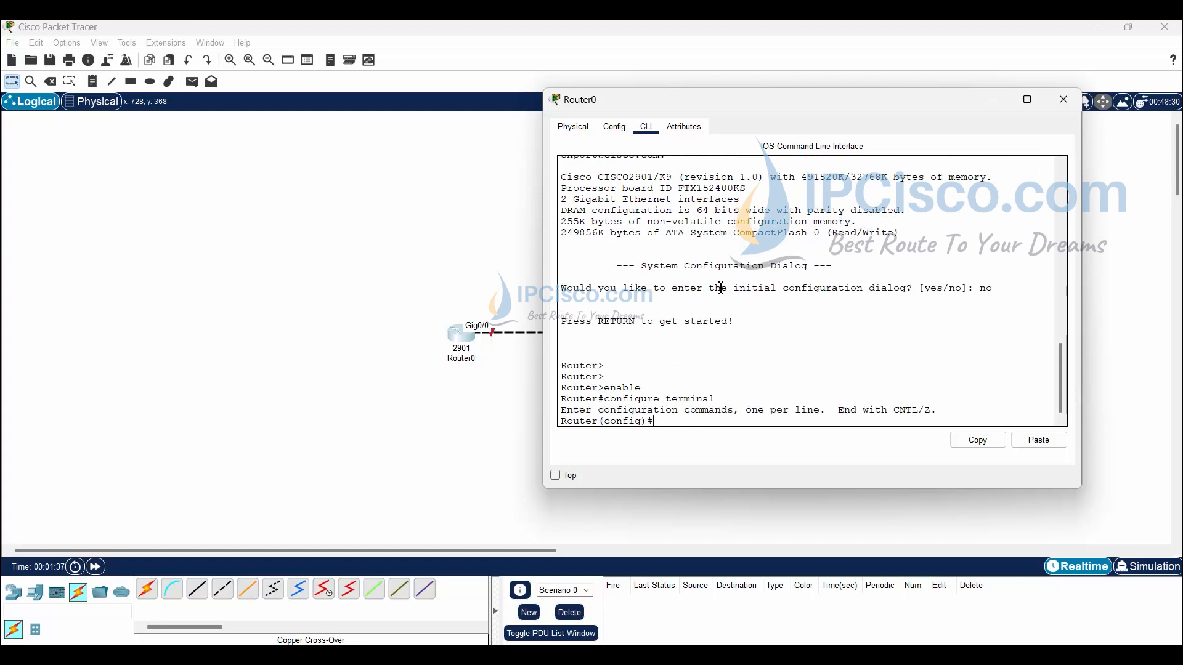
key(Return)
key(Return)
key(Return)
Set the first router's hostname to Router0
text(h)
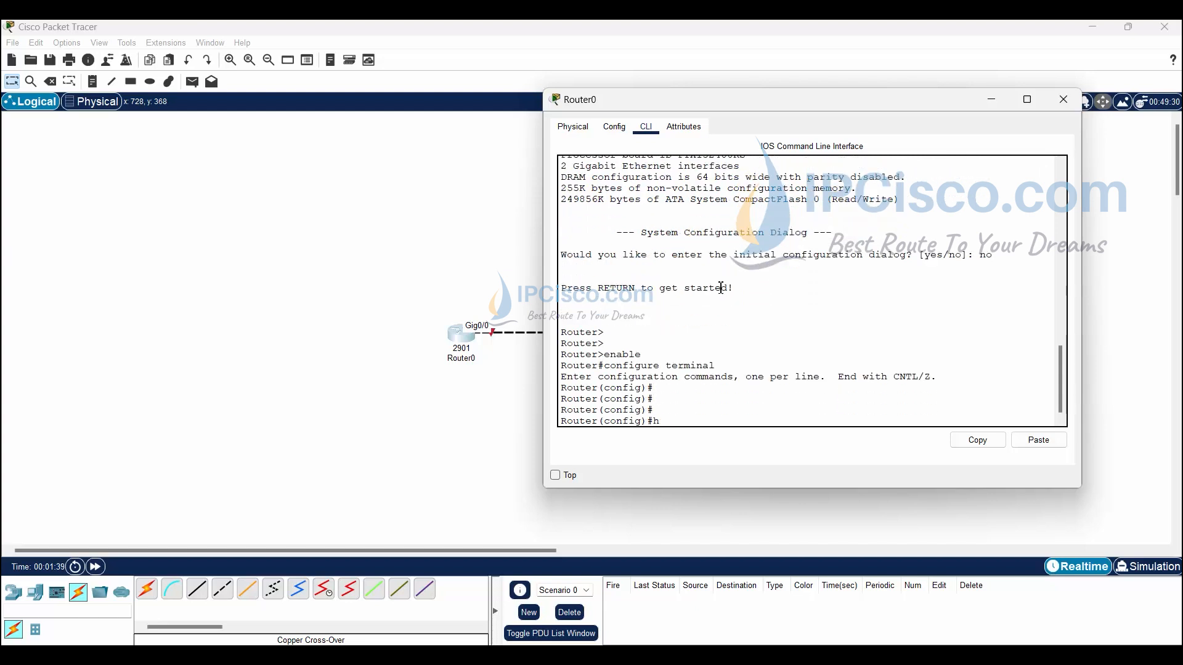
text(ostname Router0)
key(Return)
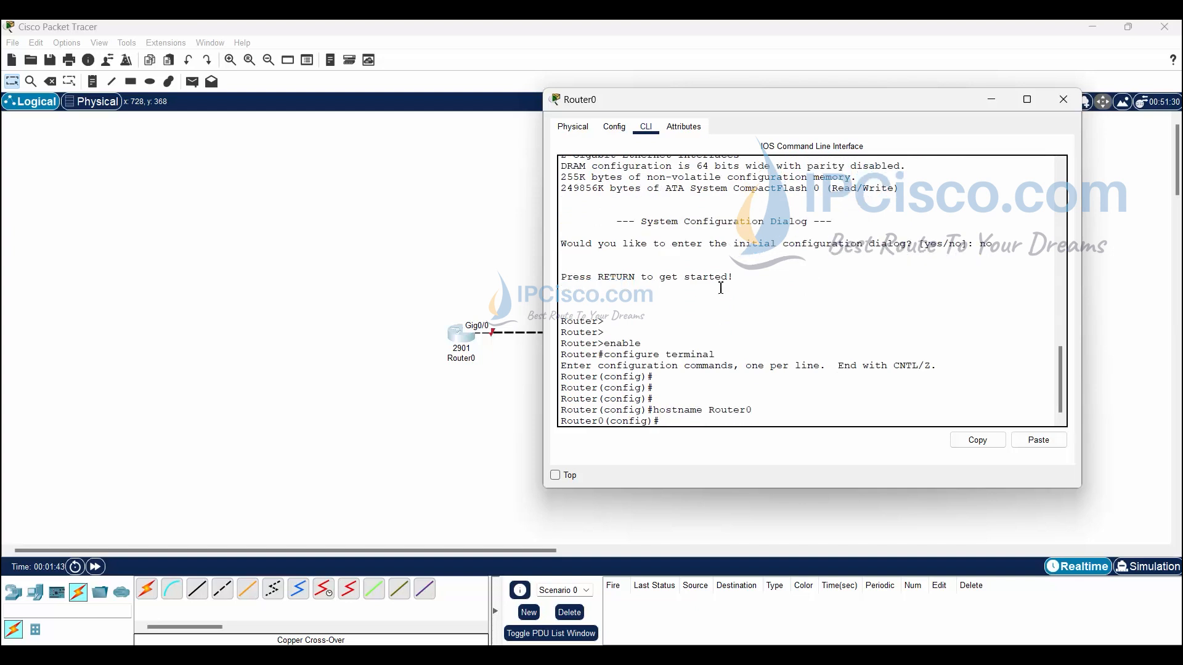
key(Return)
key(Return)
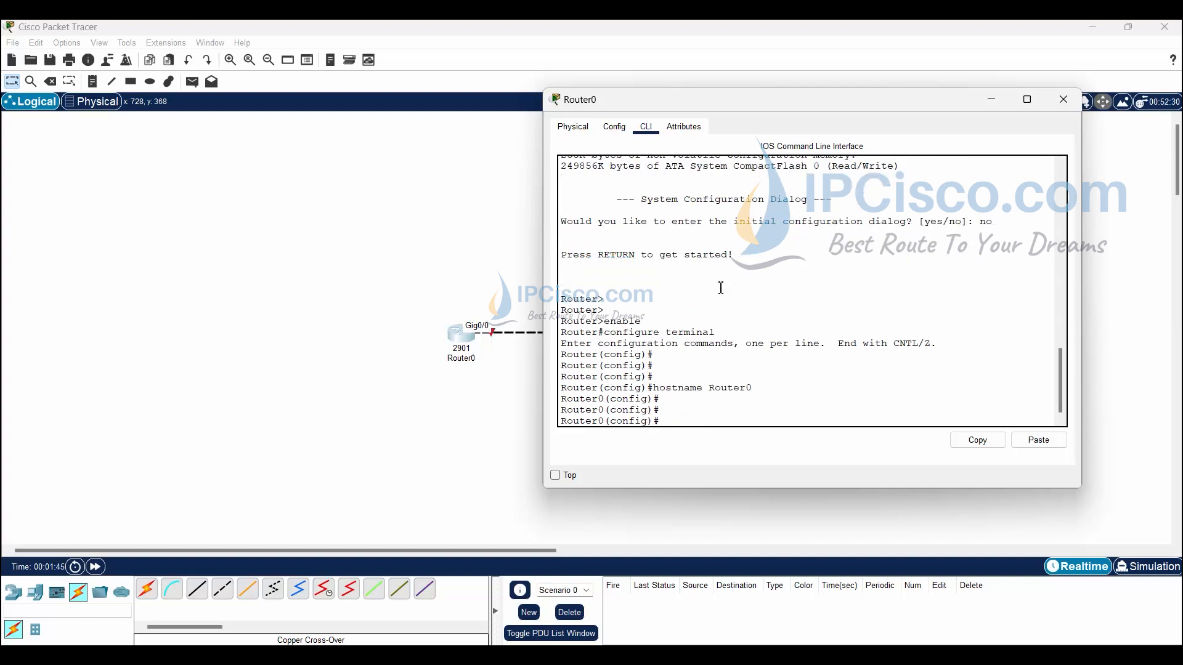
Assign IP address 192.168.1.1 with mask 255.255.255.0 to interface GigabitEthernet 0/0 on Router0
text(interface)
key(Tab)
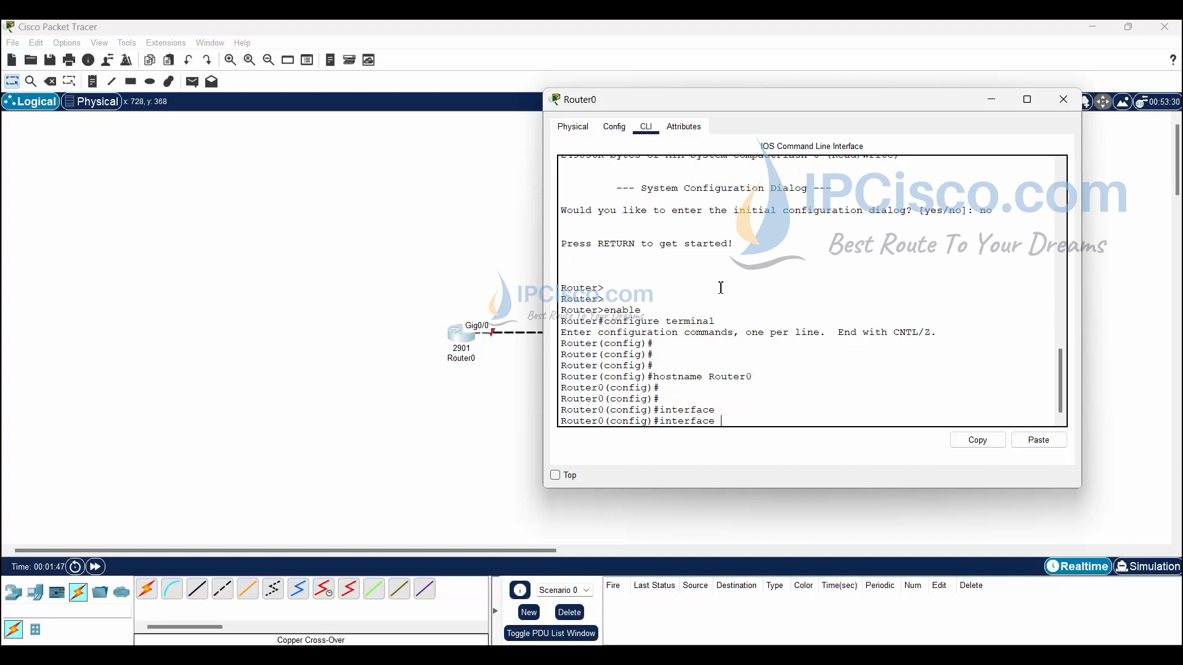
text(Giga)
key(Tab)
text(0)
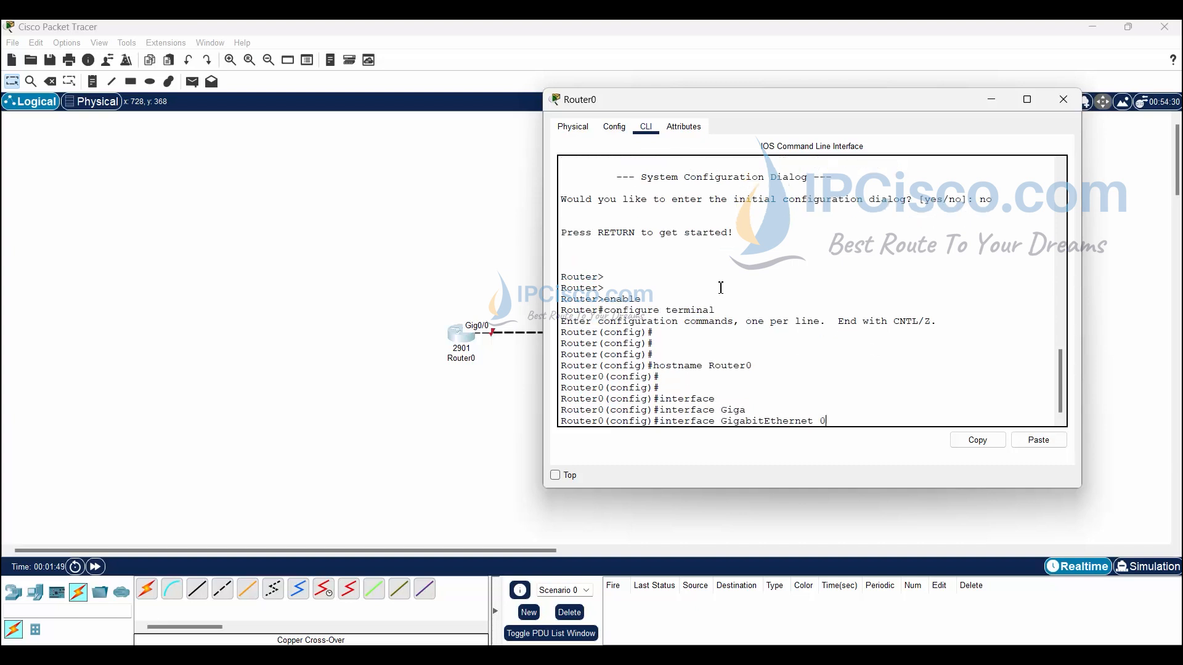
text(/0)
key(Return)
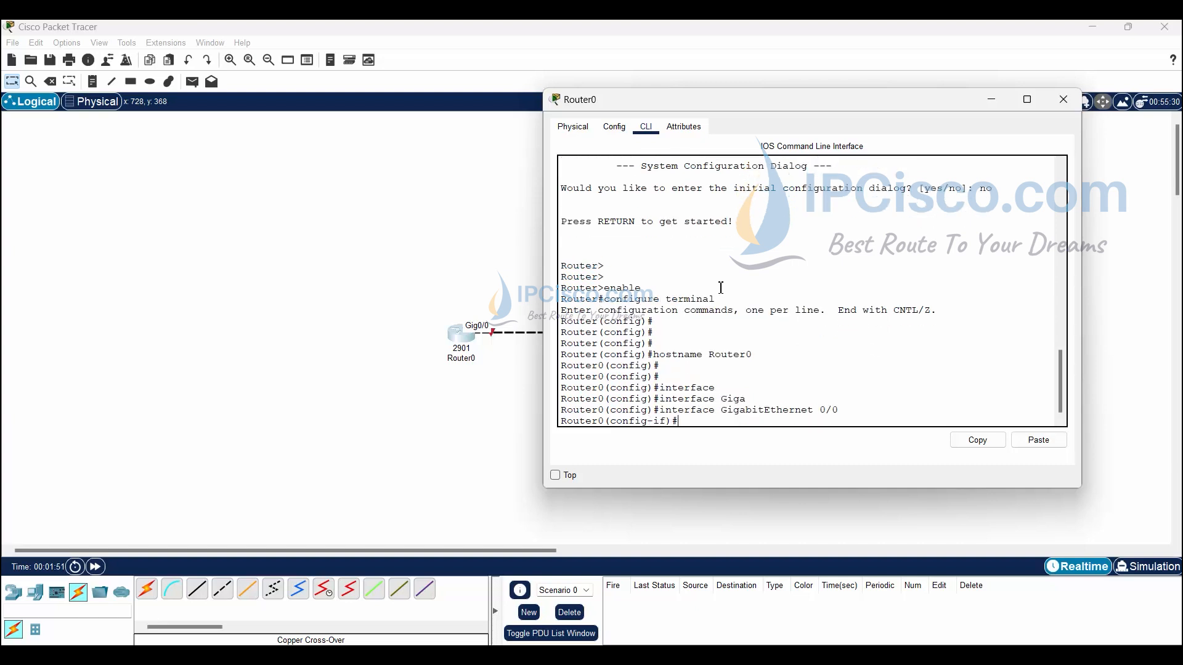
text(ip address 192.168.1.1 255.255.2)
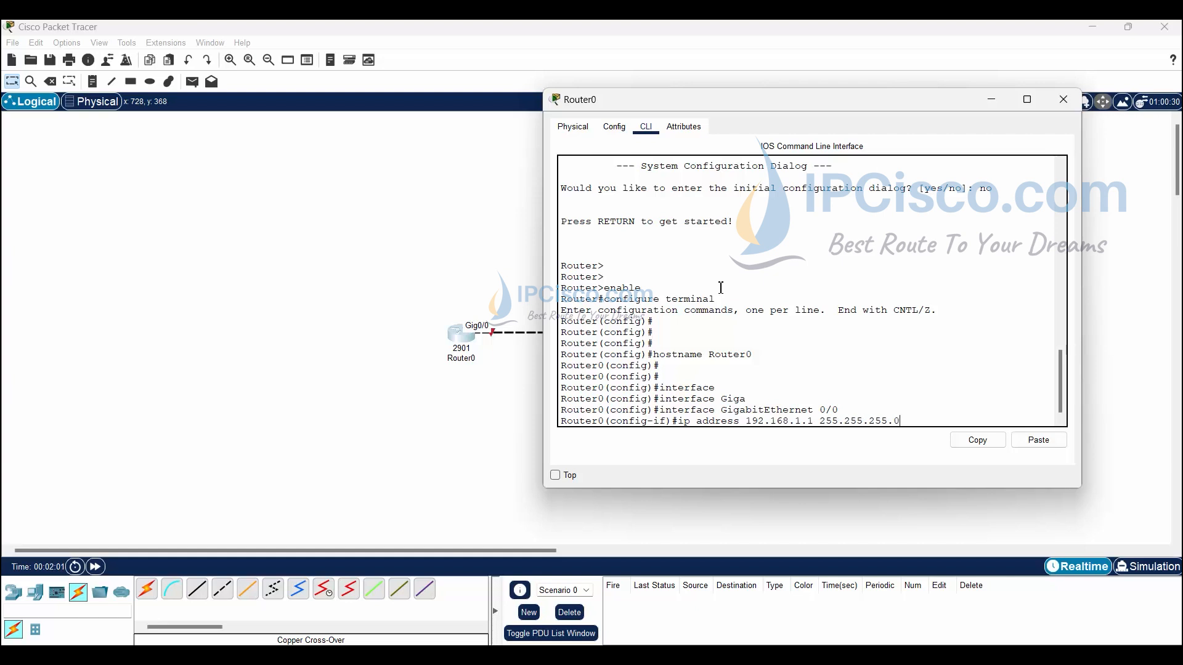
text(55.0)
key(Return)
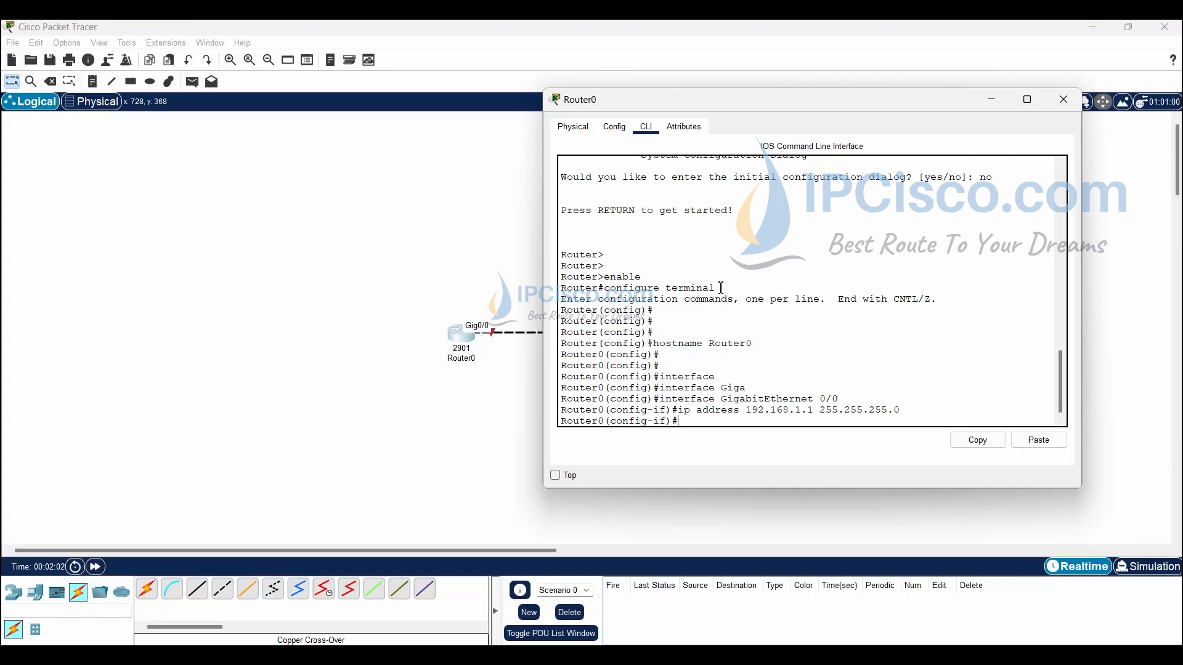
Enable Router0's GigabitEthernet 0/0 interface with no shutdown
text(no shut)
key(Tab)
key(Return)
key(Return)
key(Return)
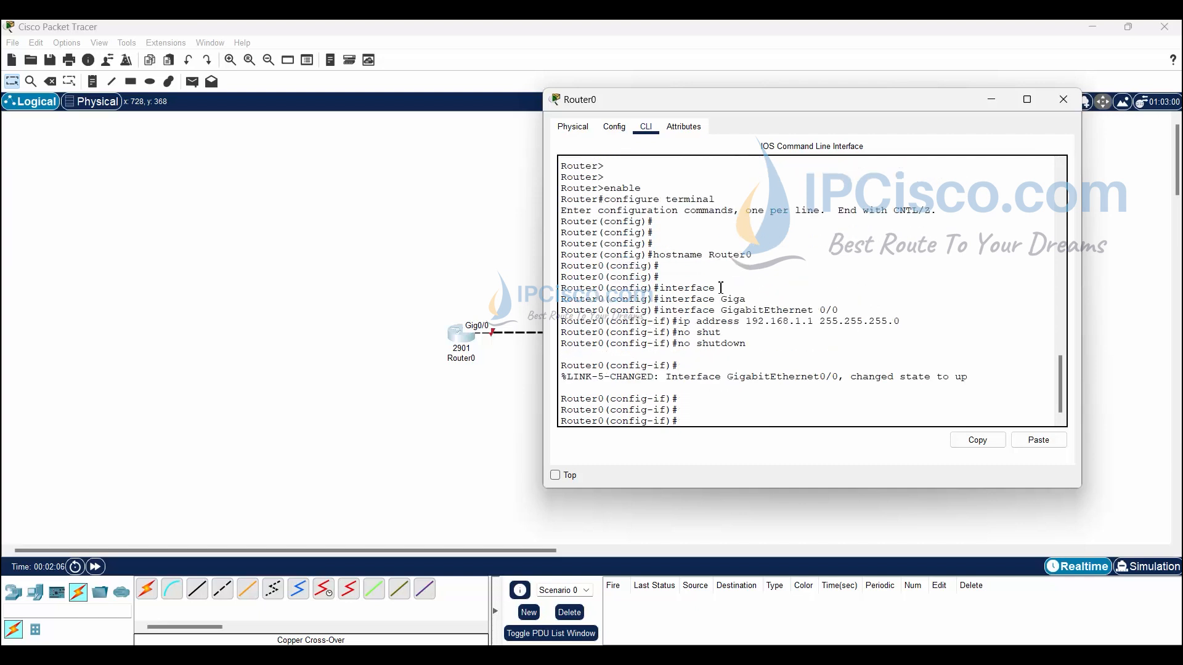
Leave configuration mode on Router0, save its configuration with write, and minimize its window
text(end)
key(Return)
key(Return)
key(Return)
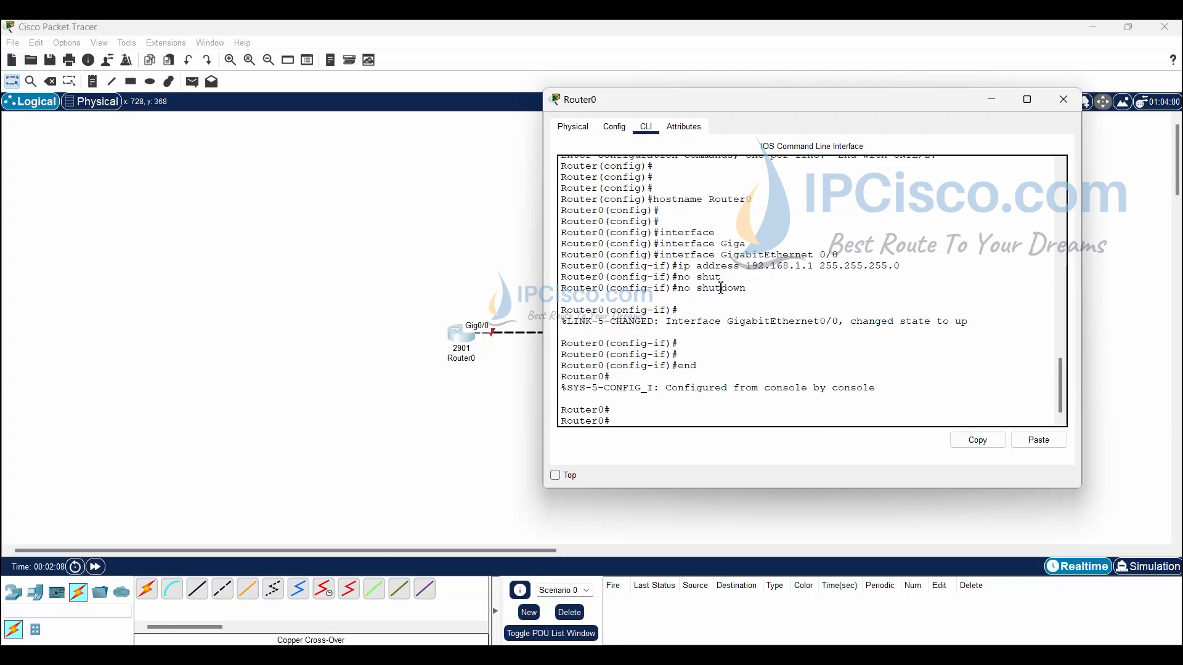
text(wr)
key(Tab)
key(Return)
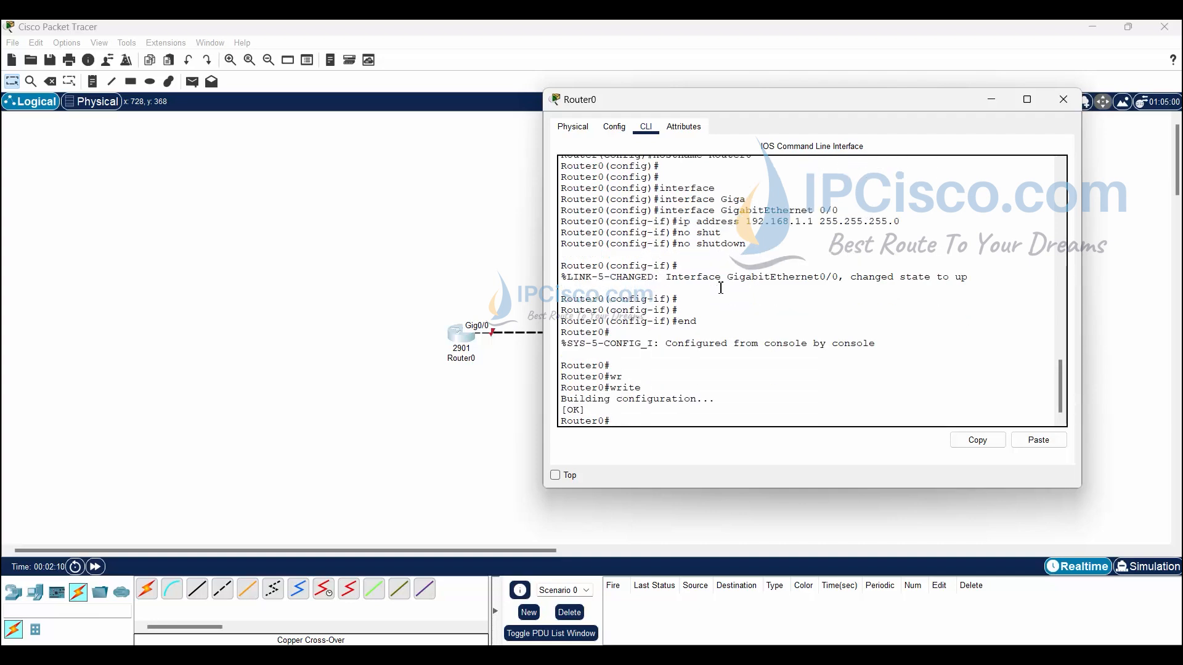
click(991, 100)
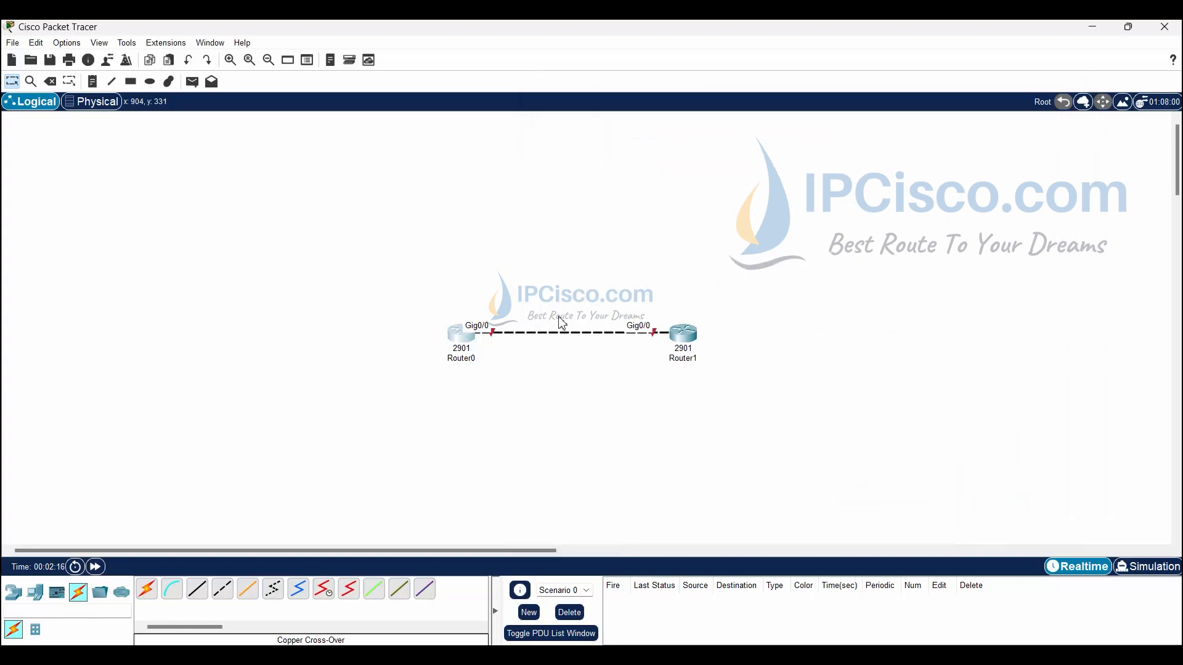
Open Router1's command line and decline the initial configuration dialog to reach the user prompt
click(682, 334)
click(518, 138)
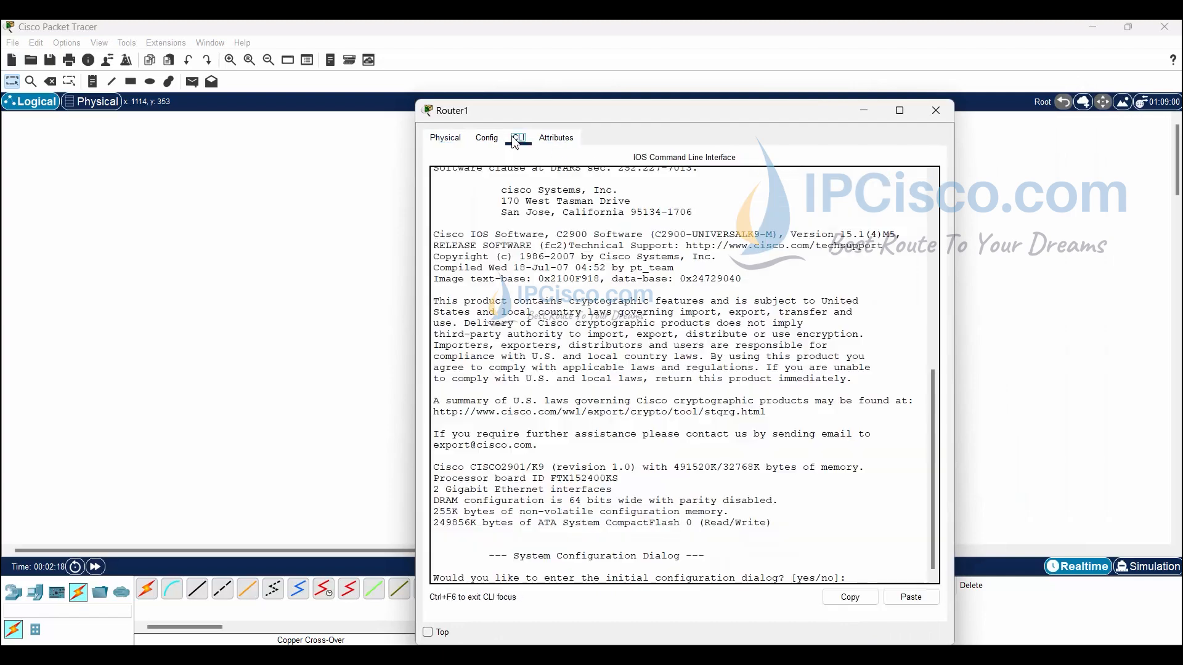
drag(662, 109, 291, 83)
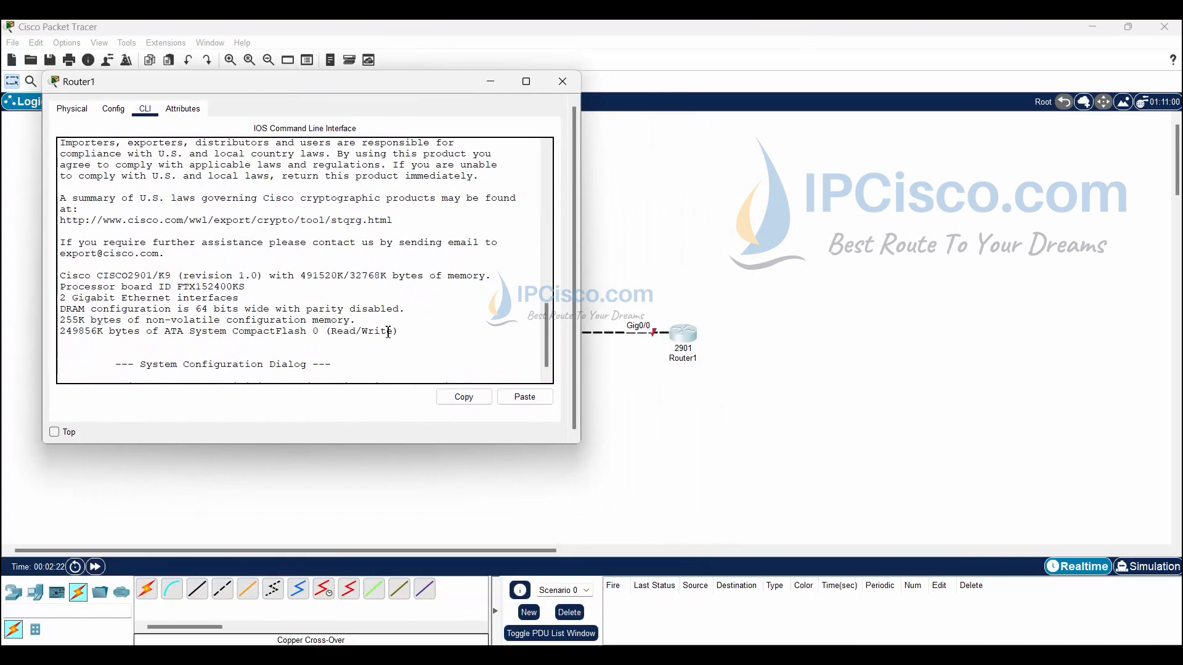
text(o)
key(Return)
key(Return)
key(Return)
key(Return)
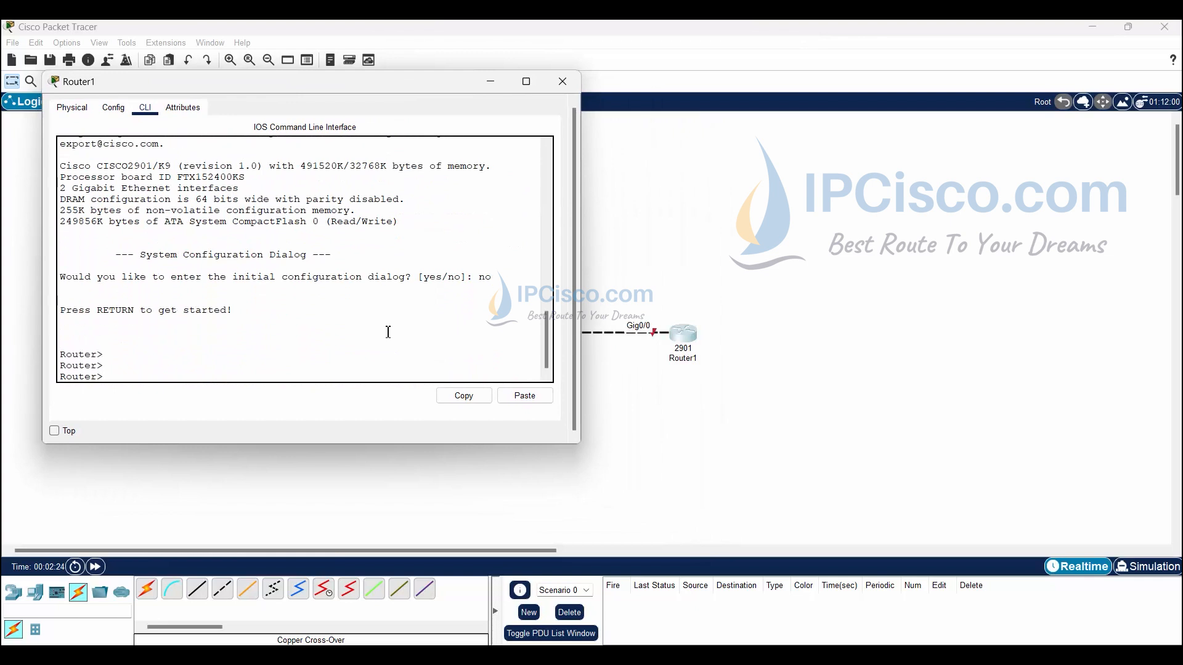
Enter privileged mode and global configuration mode on Router1 with en and conf t
text(en)
key(Return)
text(conf t)
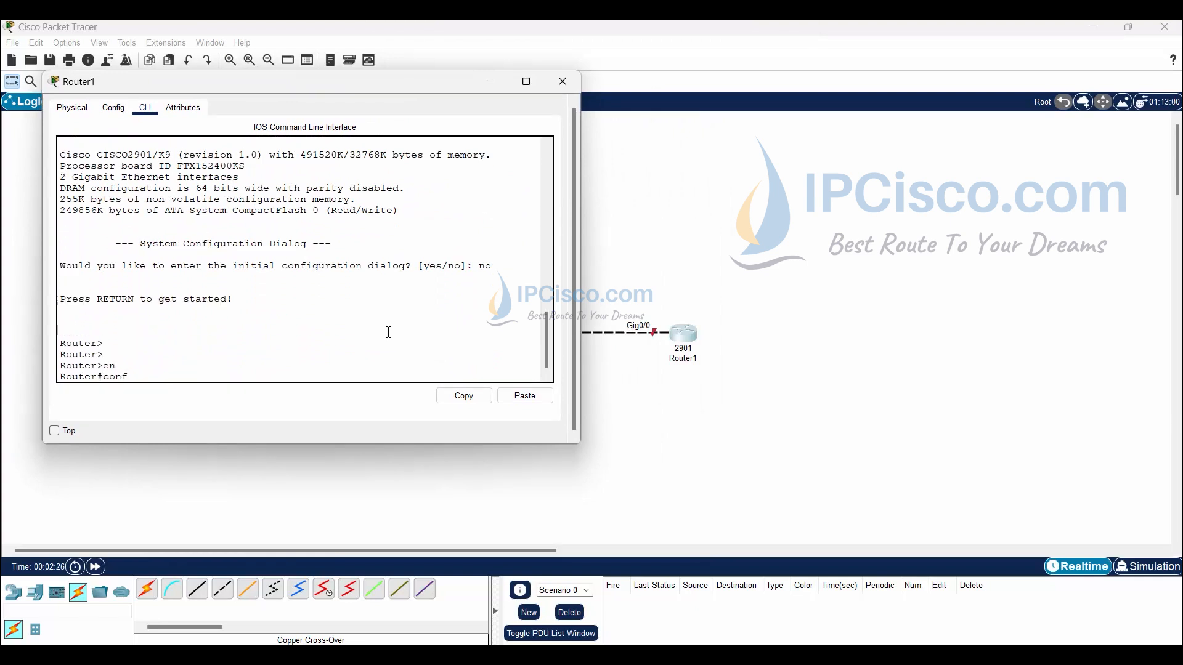
key(Return)
key(Return)
key(Return)
key(Return)
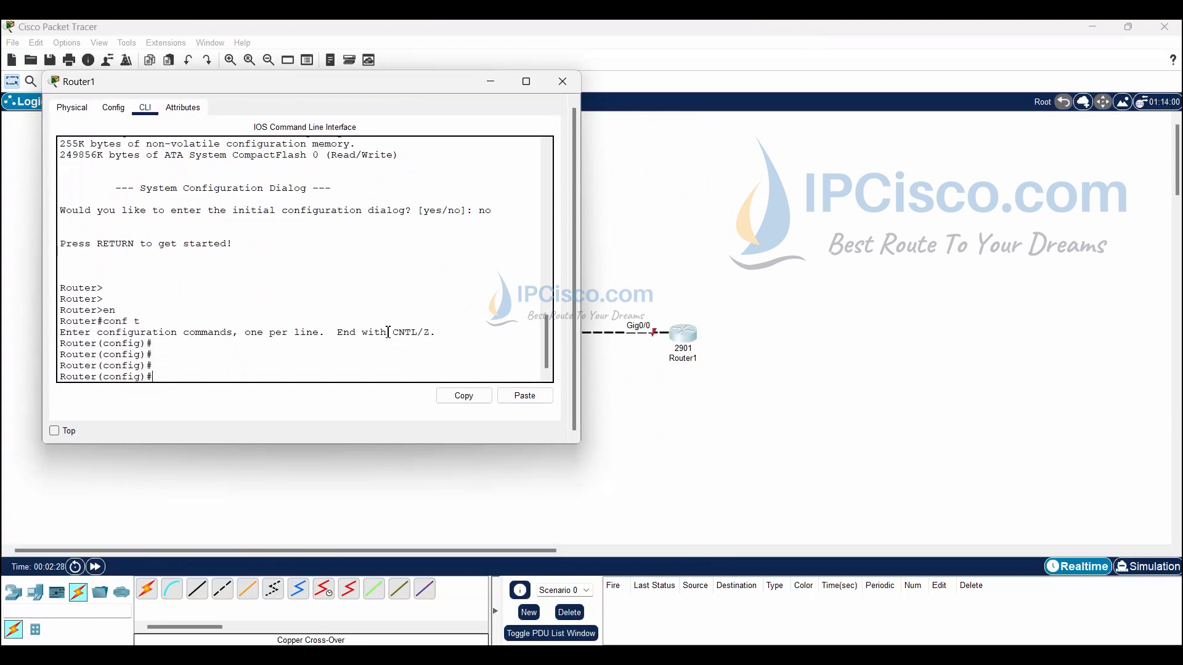
Set the second router's hostname to Router1
text(hostname Router1)
key(Return)
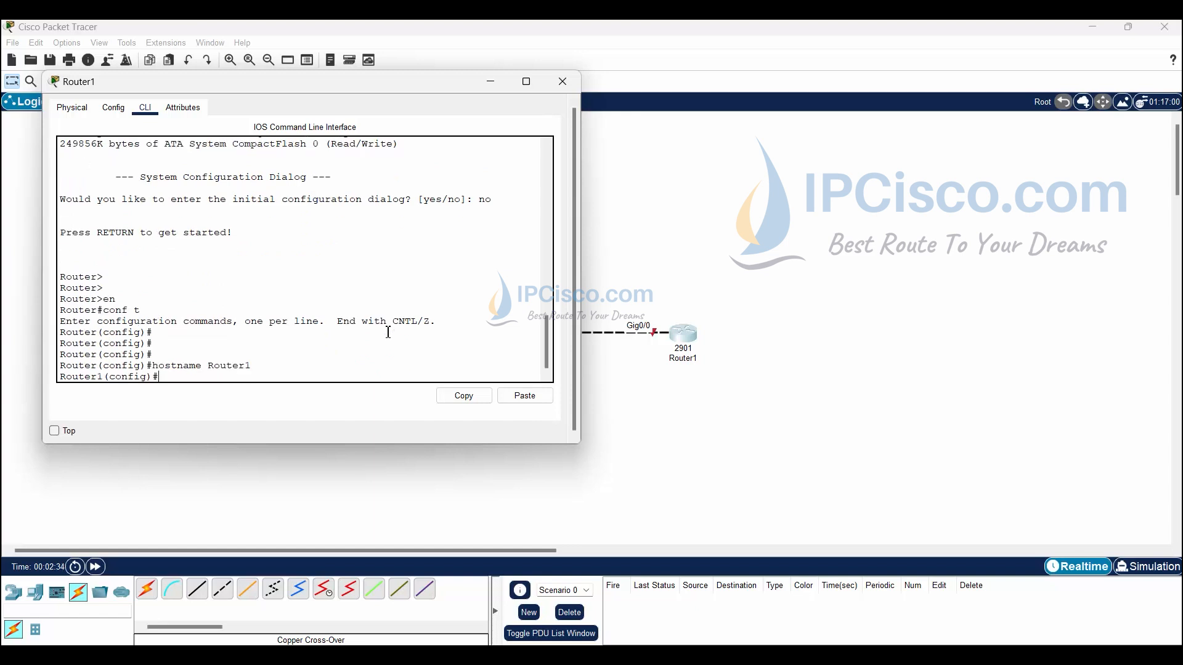
key(Return)
key(Return)
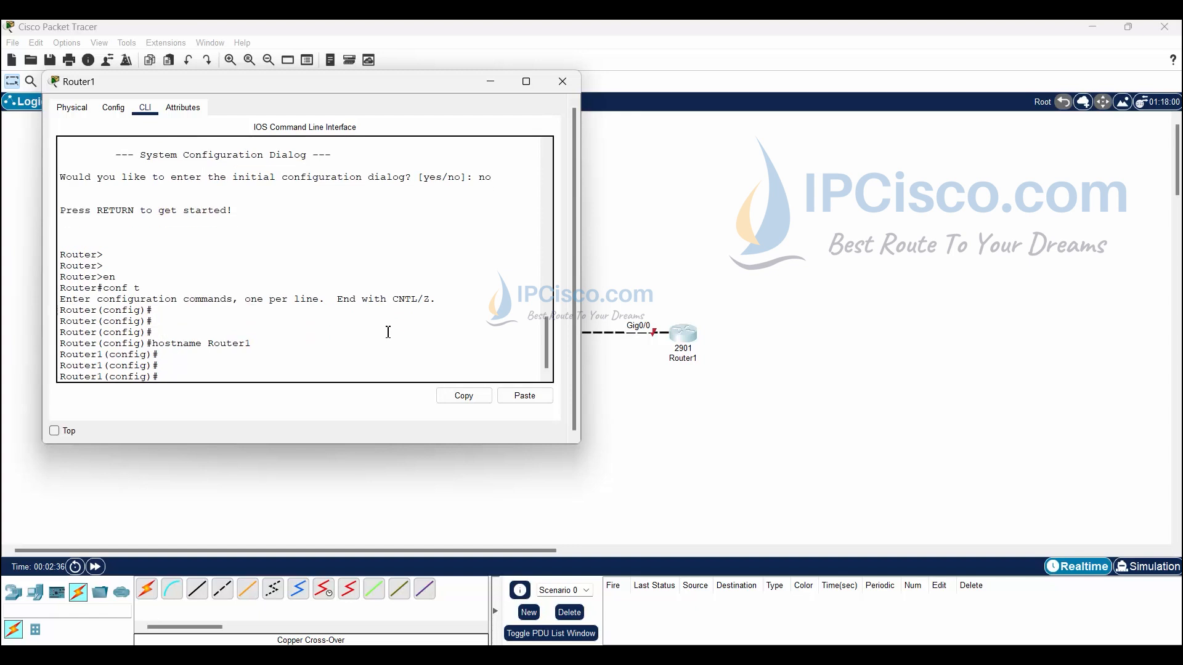
Assign IP address 192.168.1.2 with mask 255.255.255.0 to interface GigabitEthernet 0/0 on Router1
text(inter)
key(Tab)
text(g)
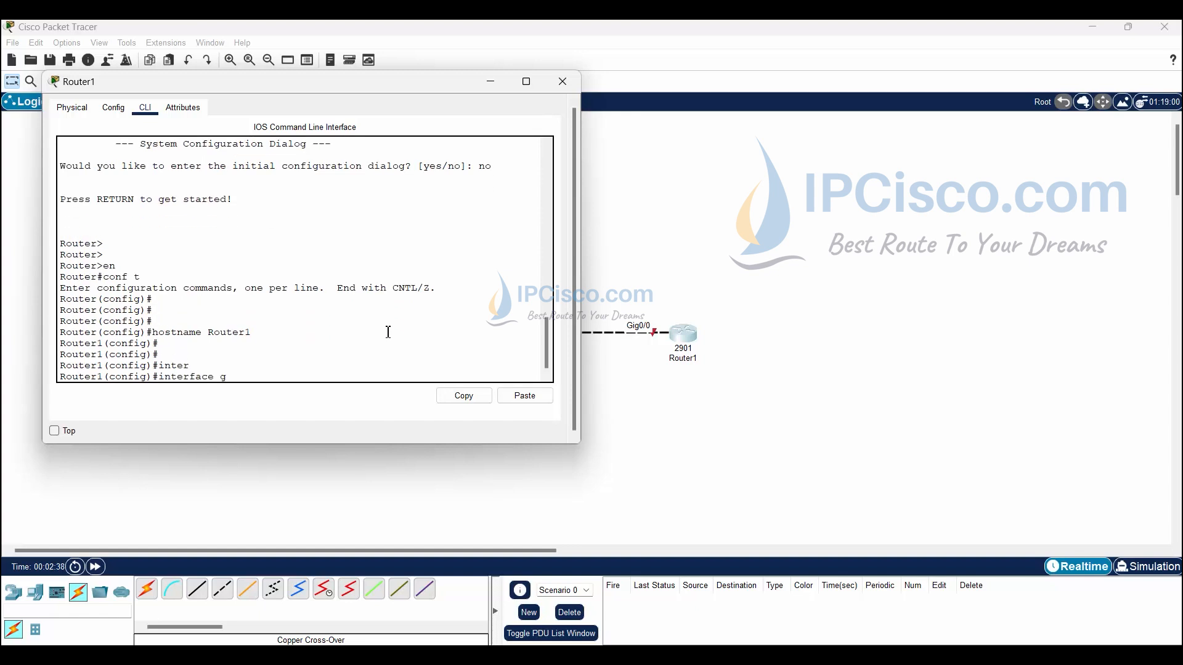
text(i)
key(Tab)
text(0)
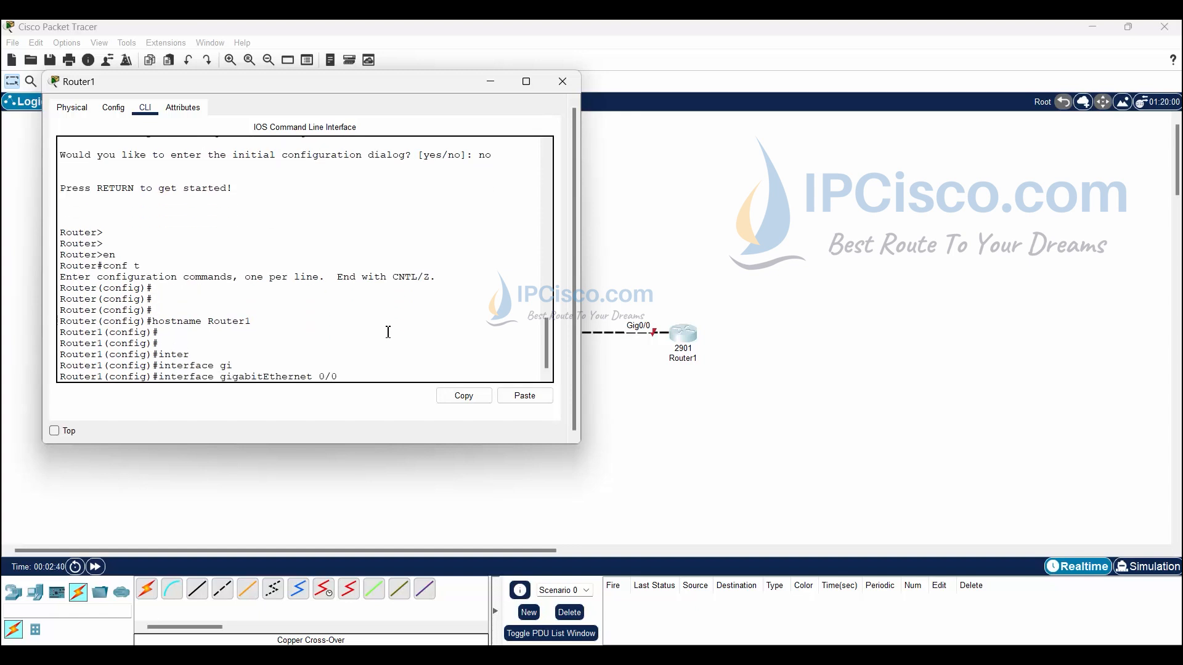
key(Return)
text(ip addr)
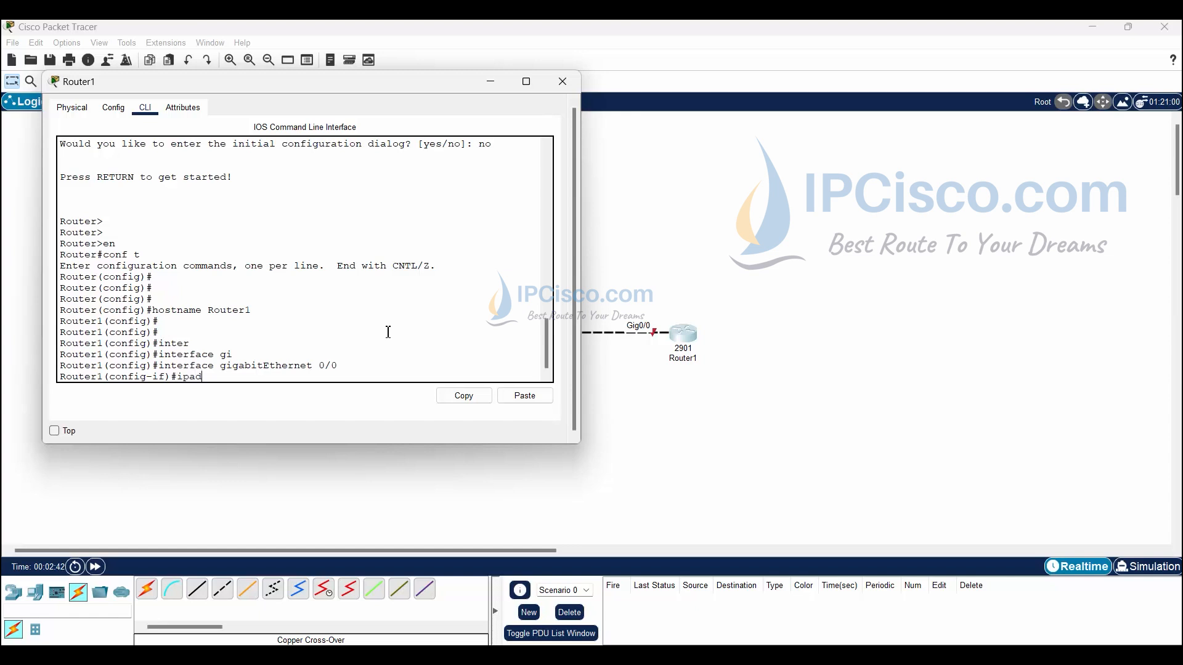
key(BackSpace)
key(BackSpace)
key(BackSpace)
key(BackSpace)
text(address 192.168.1.2 255.255.255.0)
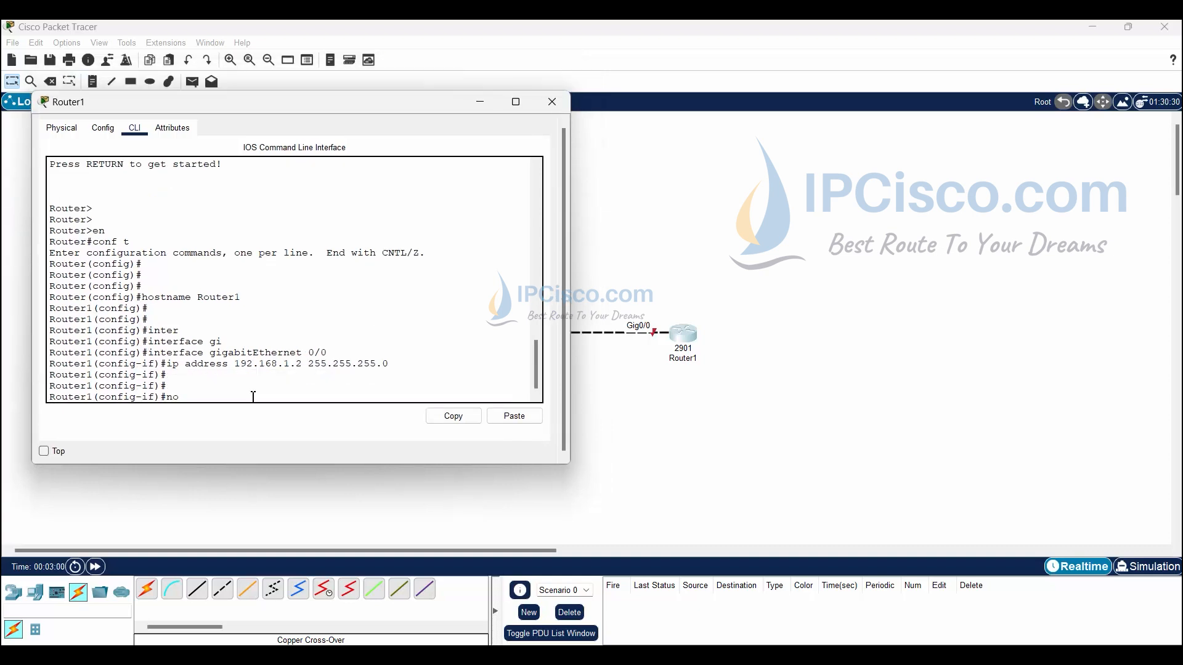
Enable Router1's GigabitEthernet 0/0 interface with no shutdown
text(shut)
key(Tab)
key(Return)
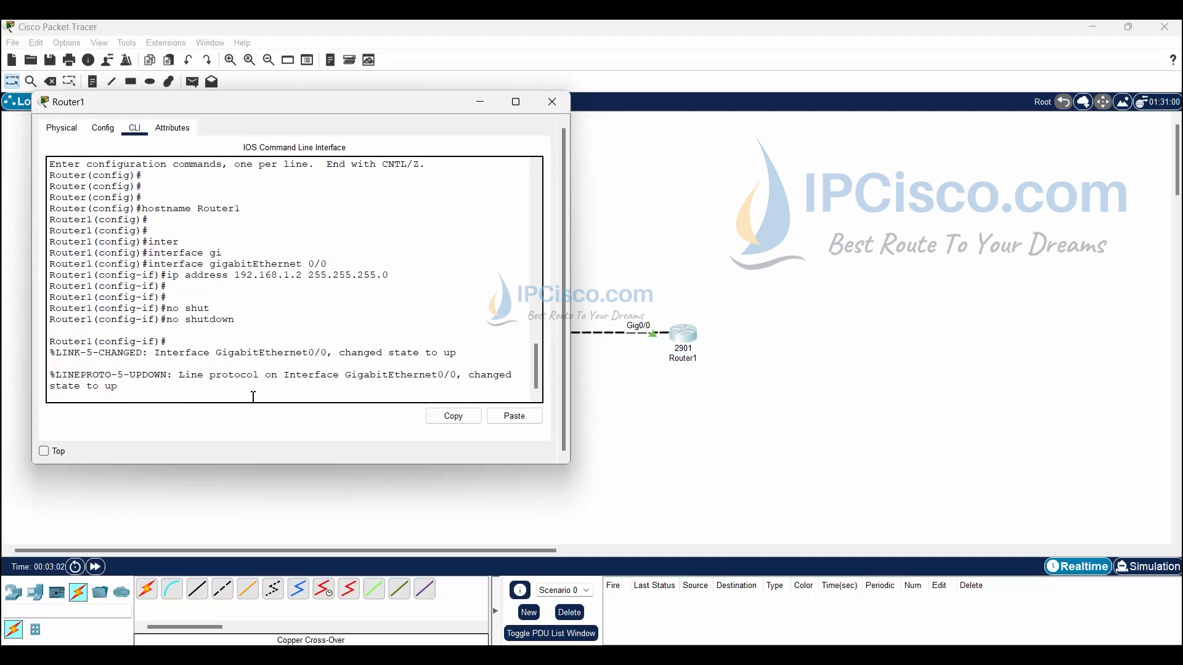
drag(399, 113, 447, 175)
key(Return)
key(Return)
key(Return)
key(Return)
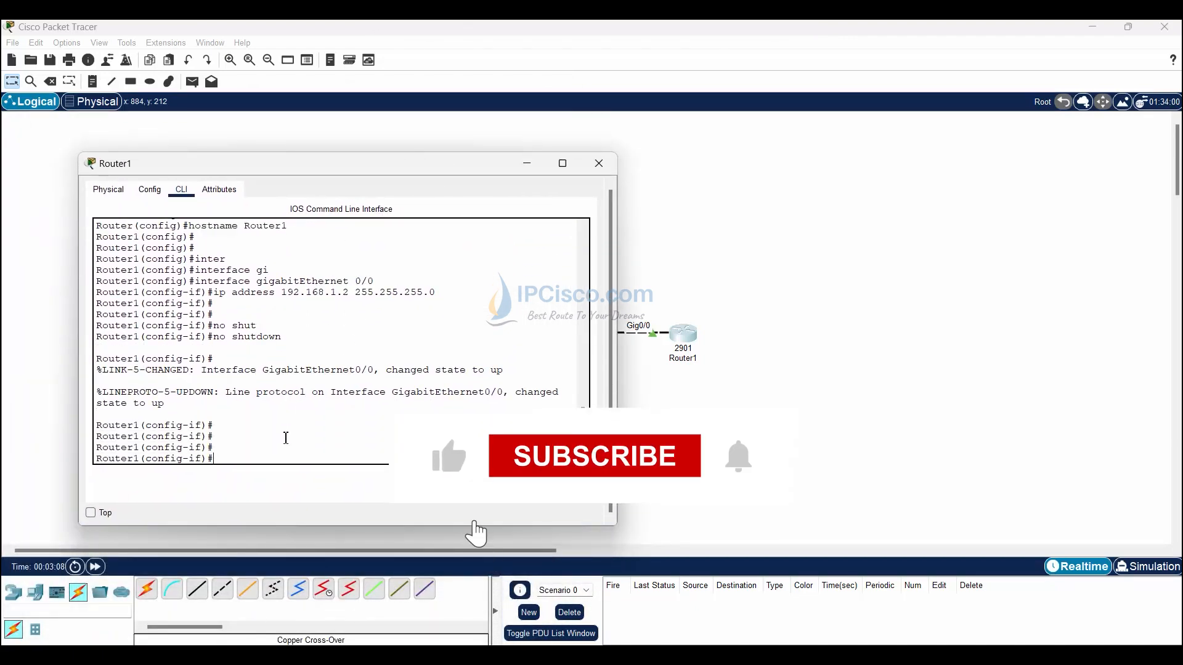
Leave configuration mode on Router1, save its configuration with write, and minimize its window
text(end)
key(Return)
key(Return)
key(Return)
text(wr)
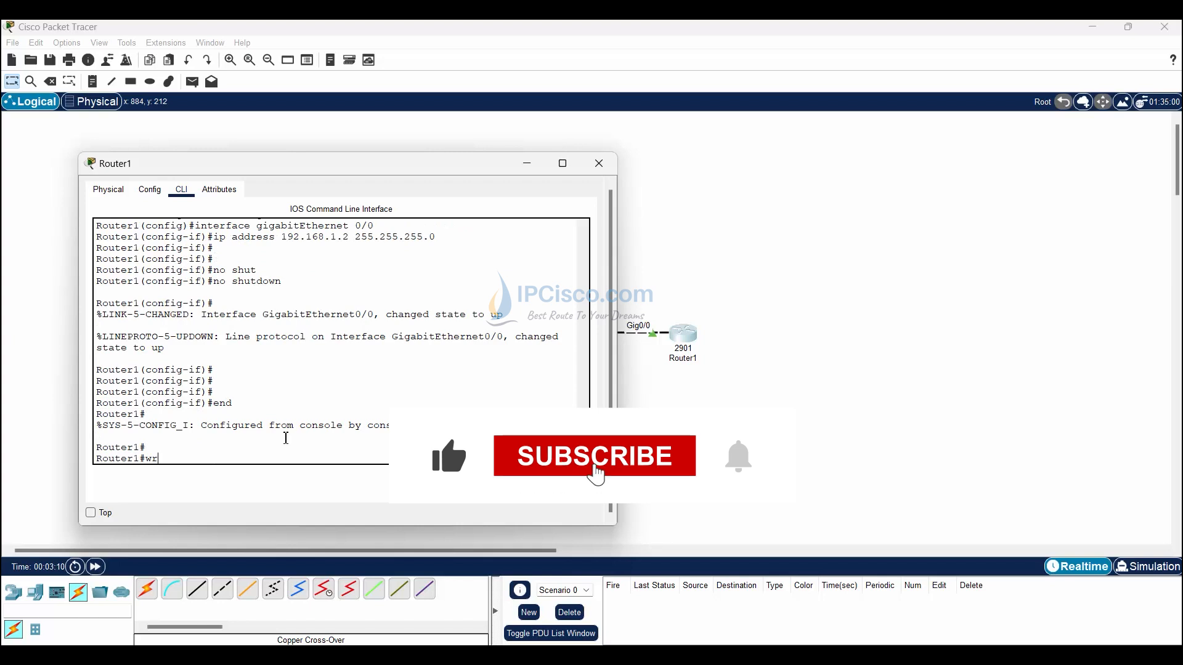
key(Tab)
key(Return)
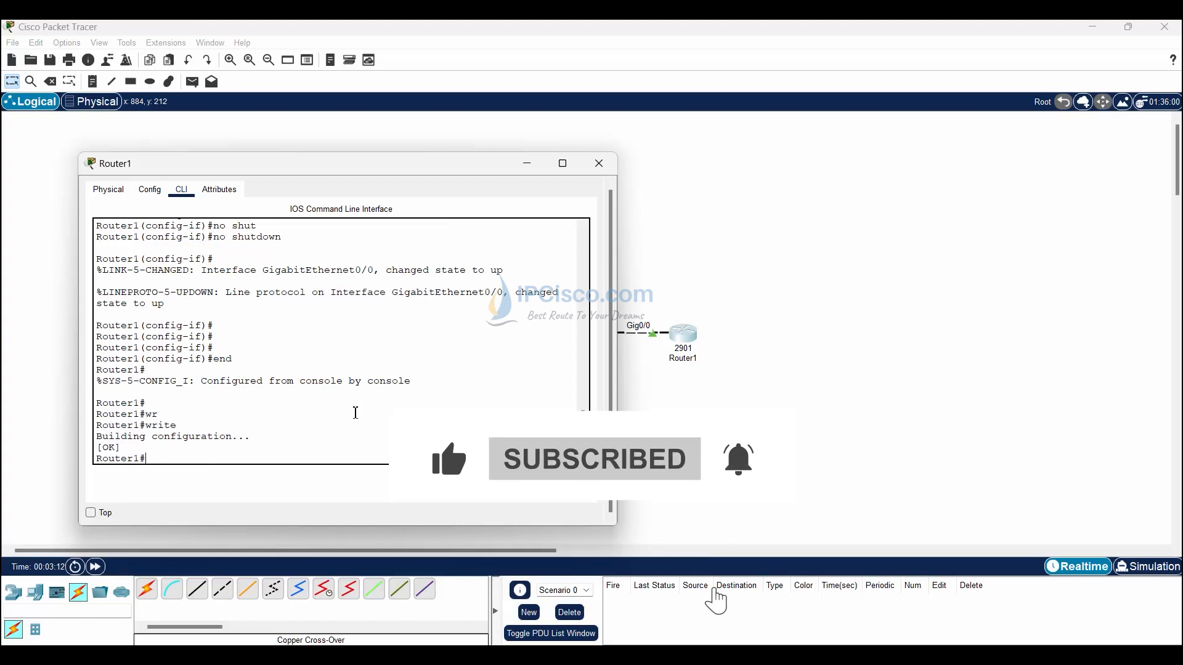
key(Return)
key(Return)
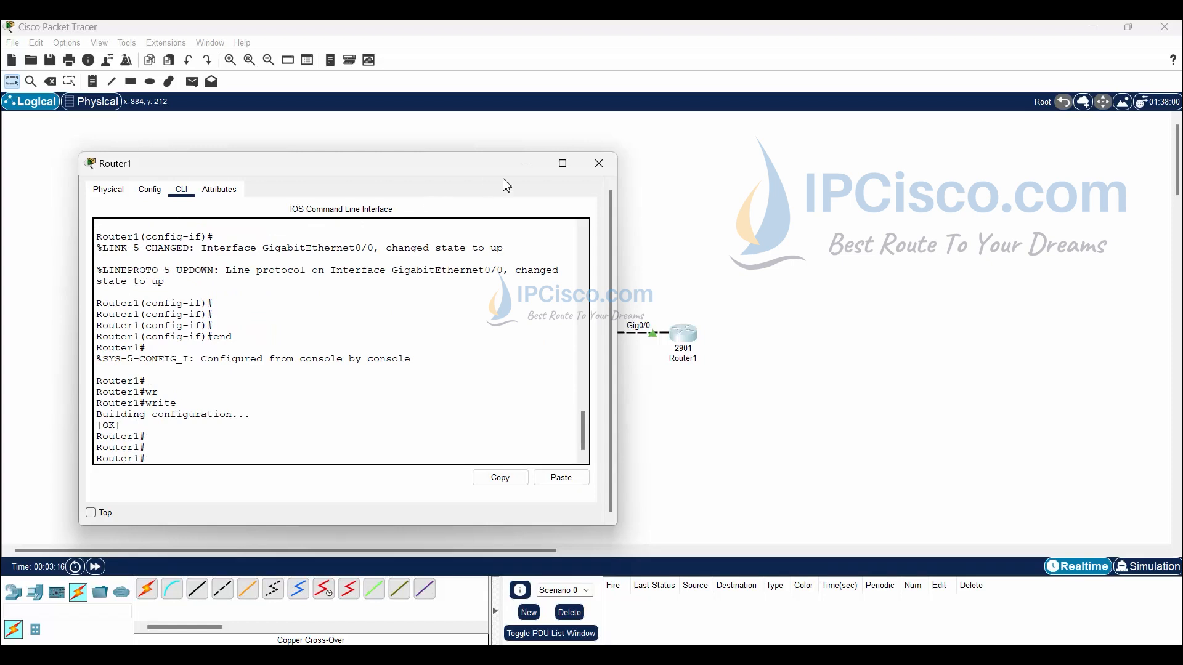
click(527, 164)
Reopen Router0's command line and bring up a fresh privileged prompt
click(459, 336)
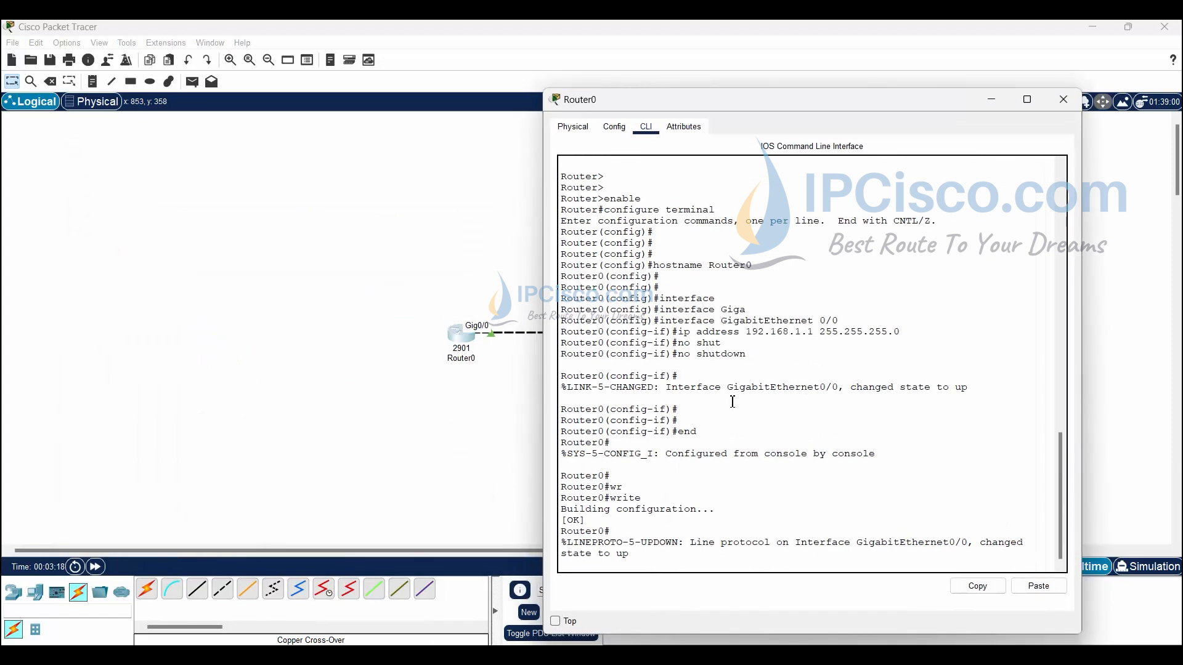
key(Return)
key(Return)
key(Return)
key(Return)
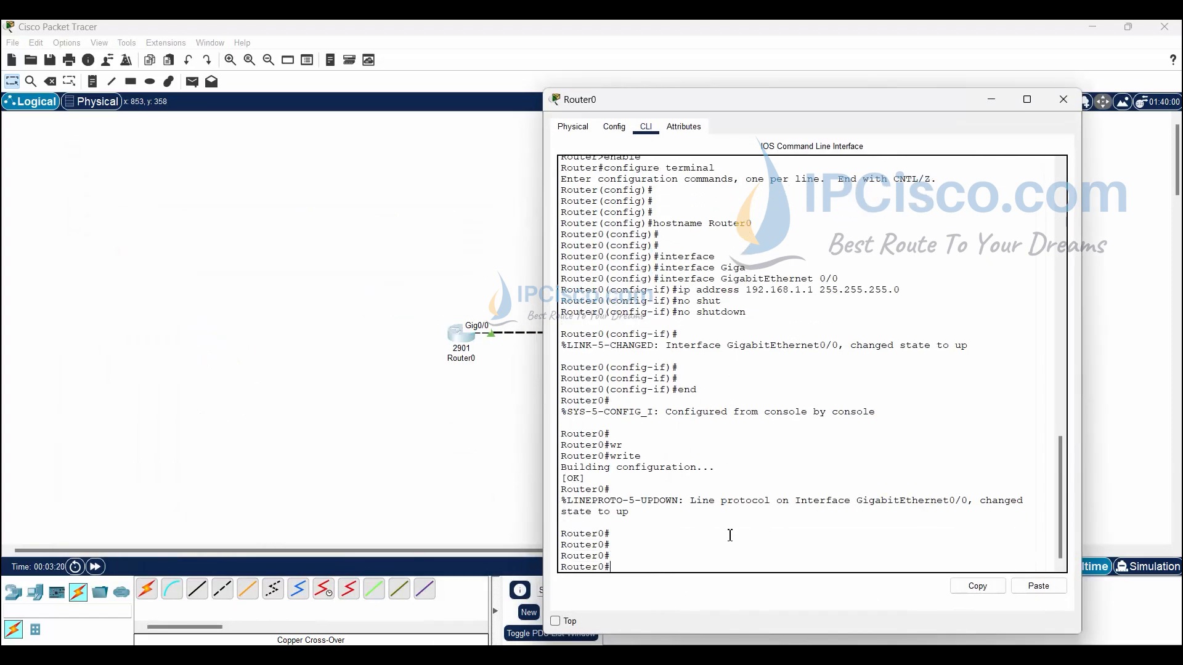
Run show ip interface brief on Router0 and check the GigabitEthernet0/0 entry's address and status
drag(753, 634, 796, 448)
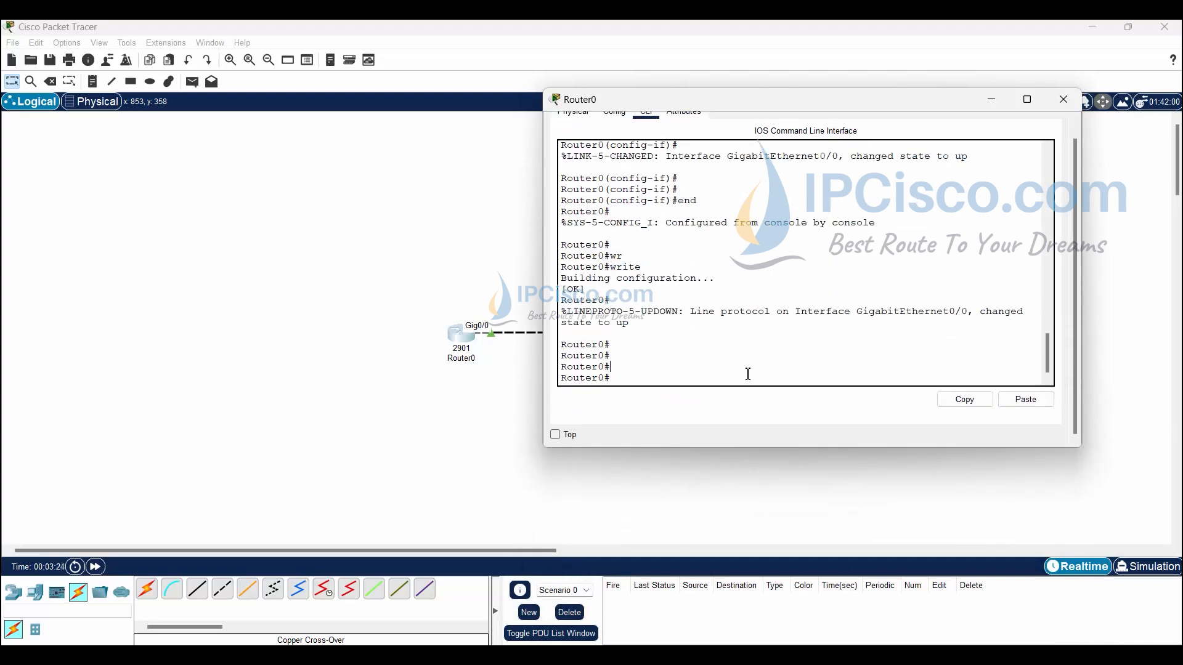
text(shwo)
text(ip i)
text(nt)
key(Tab)
text(bri)
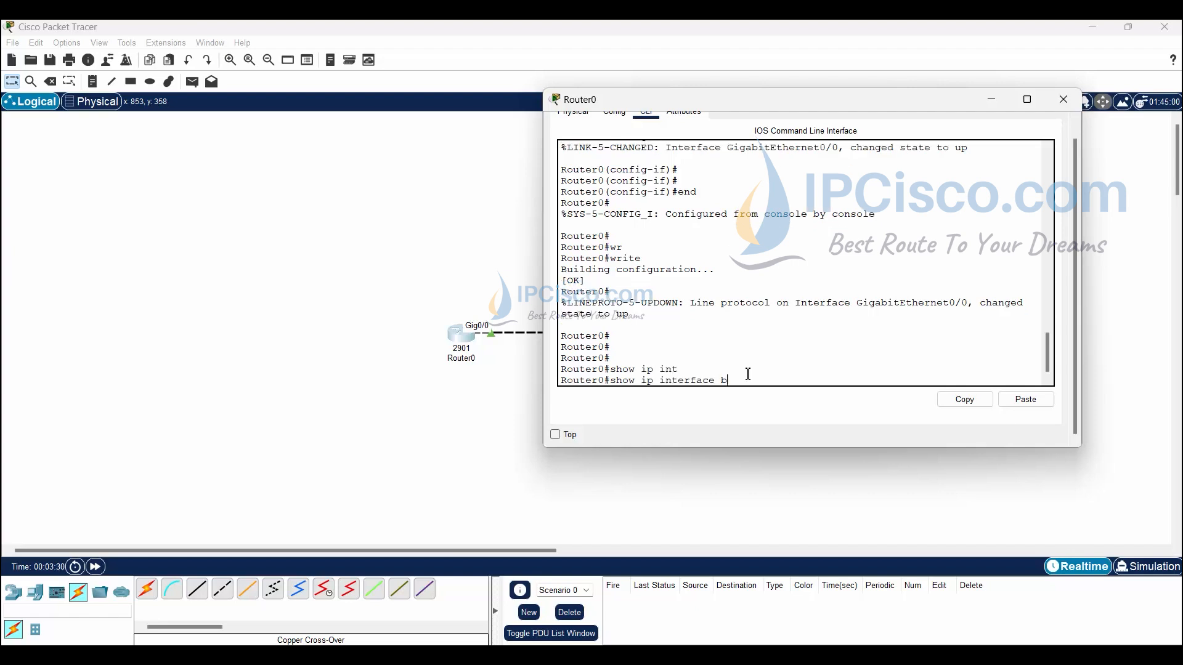
key(Tab)
key(Return)
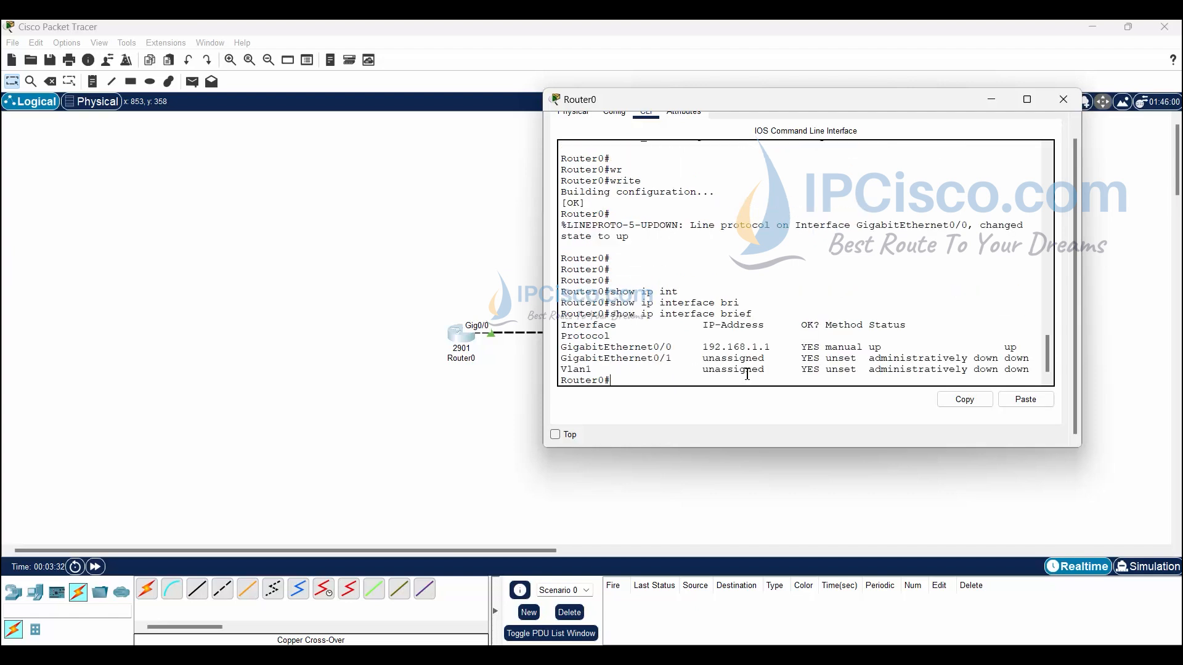
drag(562, 348, 1026, 351)
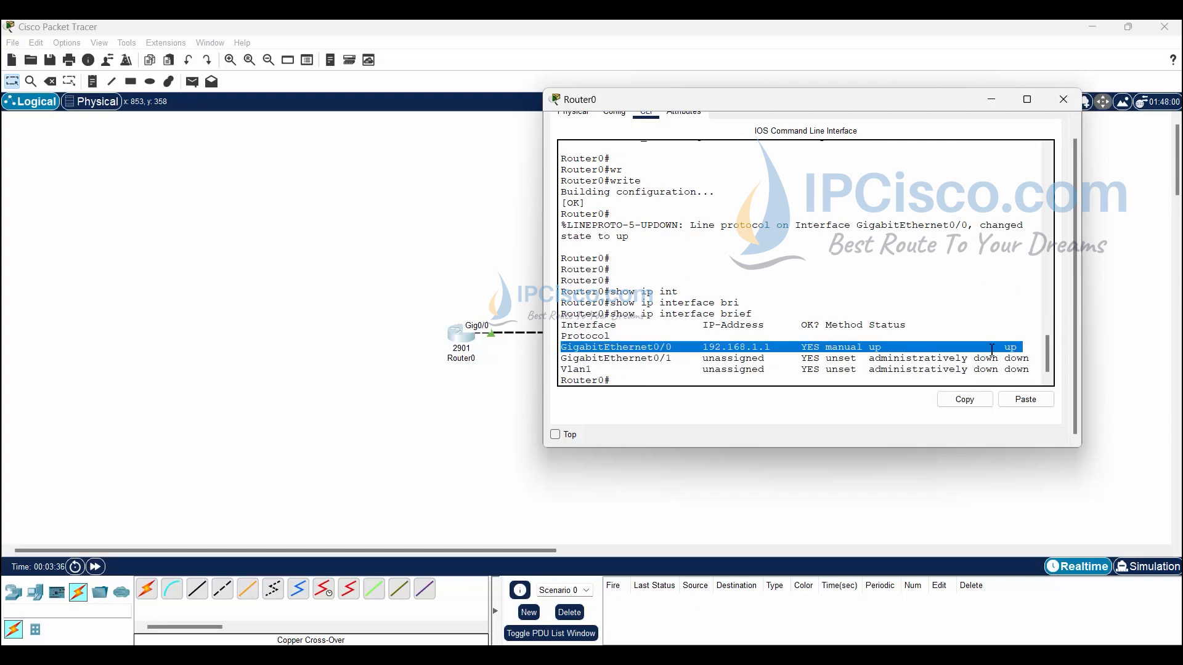
click(726, 367)
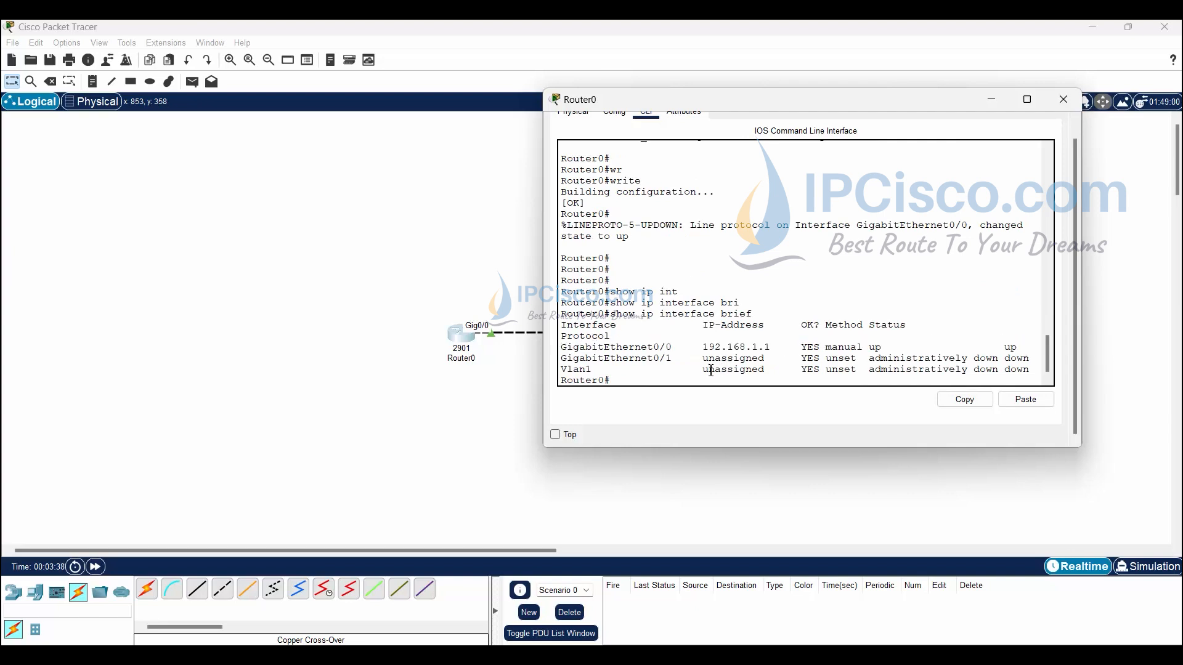
Reopen Router1's command line, run show ip interface brief and check its GigabitEthernet0/0 entry
click(301, 360)
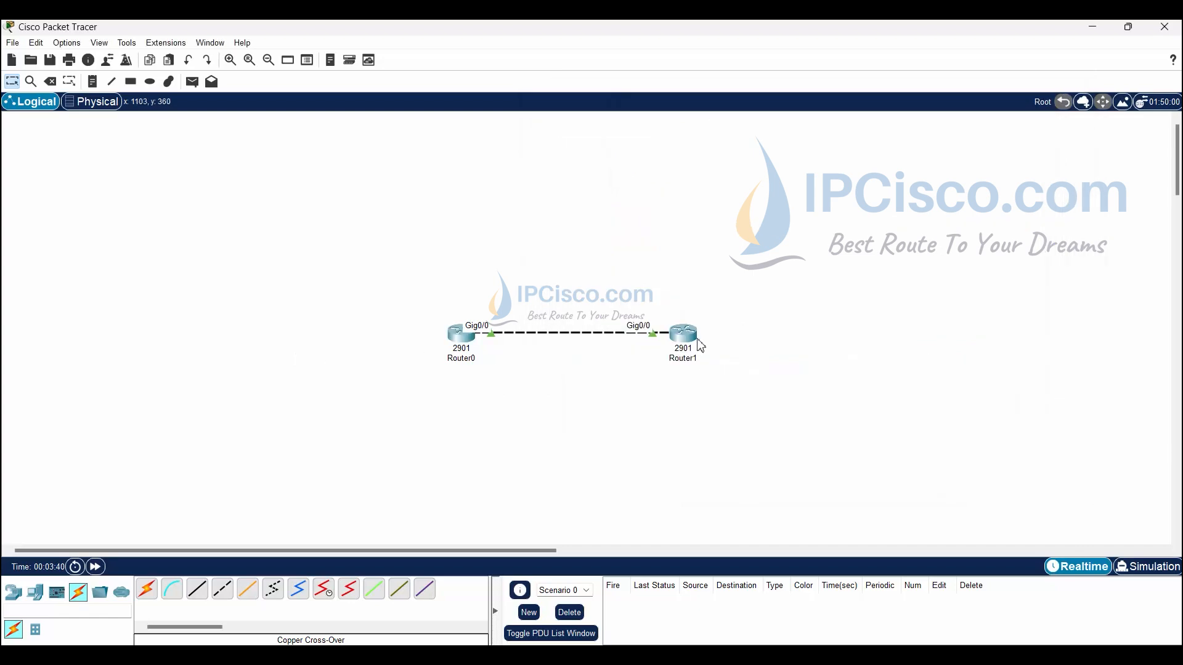
click(687, 338)
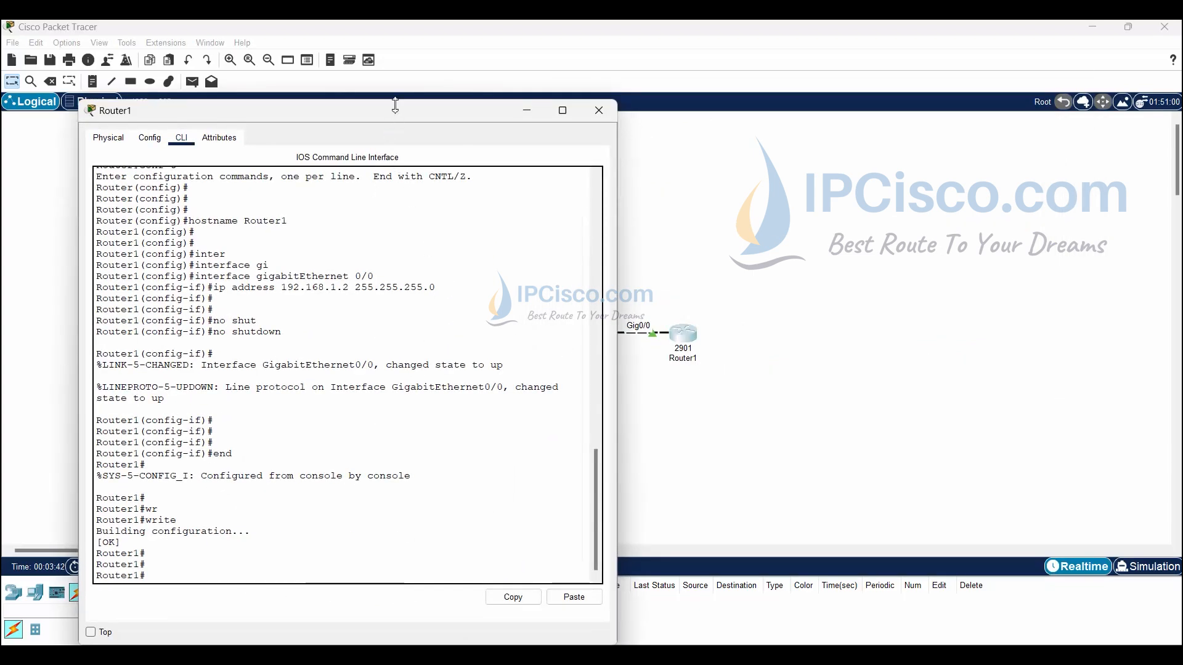
drag(397, 111, 353, 112)
click(232, 353)
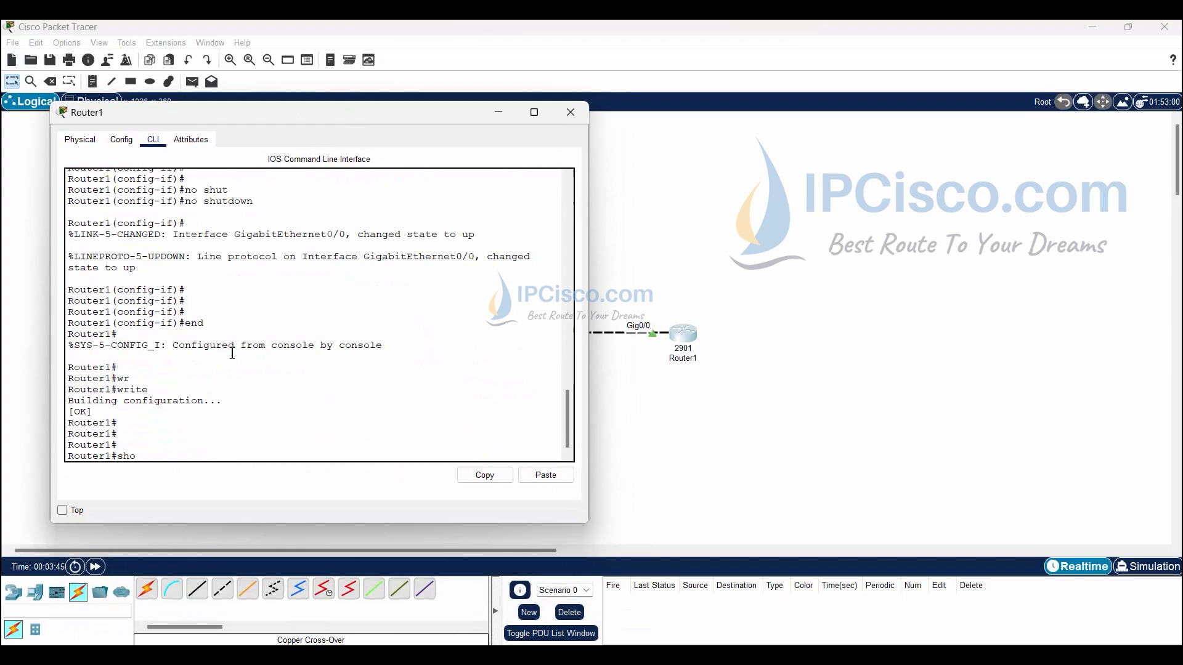
text(ip int)
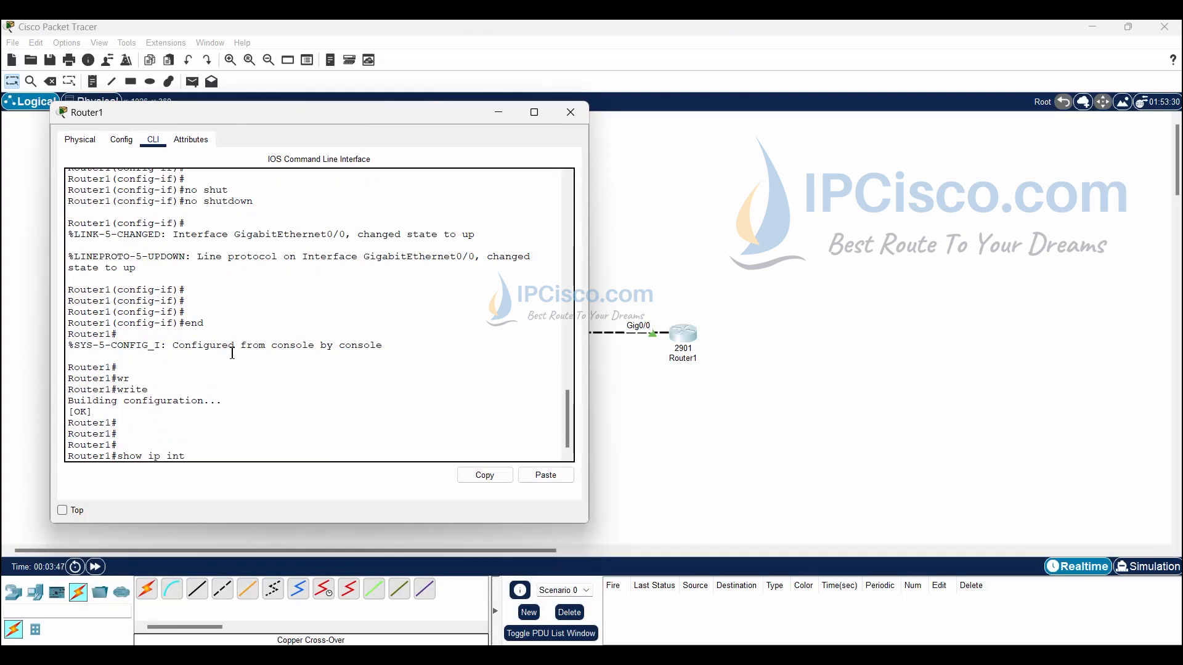
key(Tab)
text(br)
key(Tab)
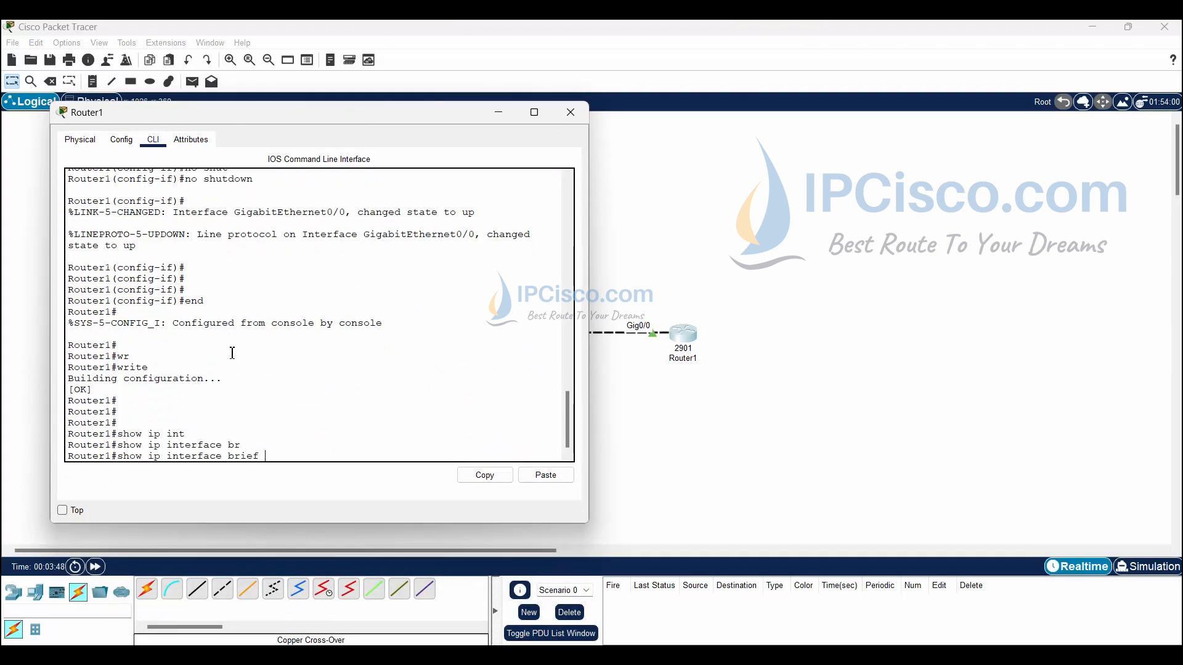
key(Return)
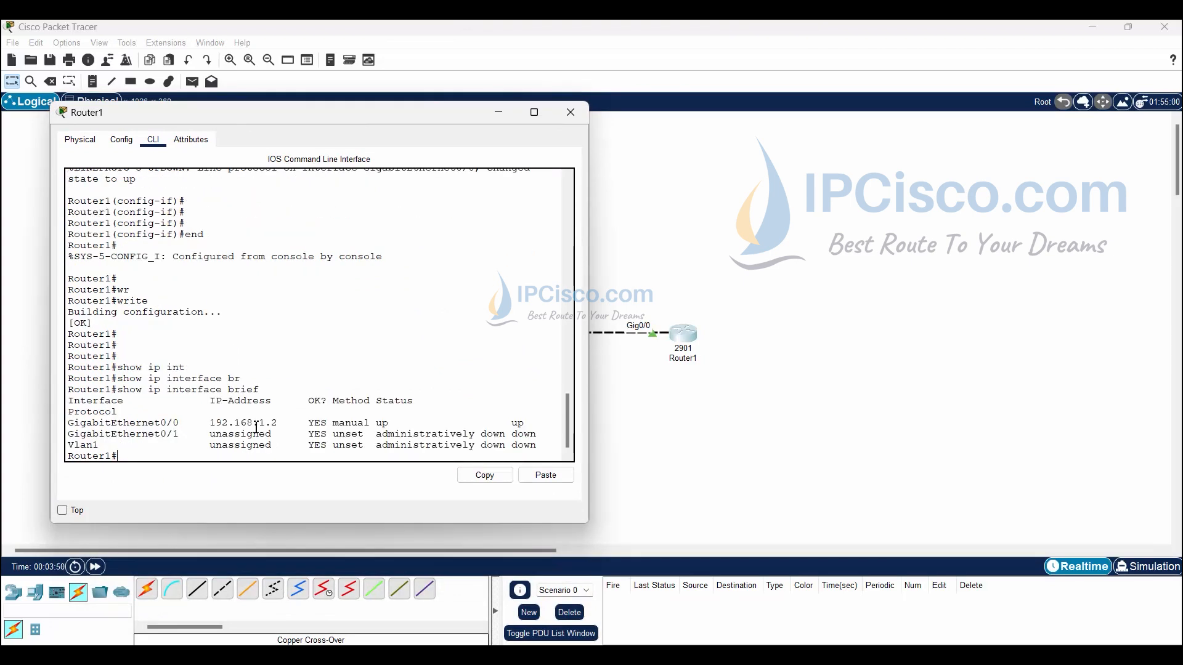
drag(544, 427, 66, 427)
click(144, 460)
Ping Router0's address 192.168.1.1 from Router1 to test the link
key(Return)
key(Return)
key(Return)
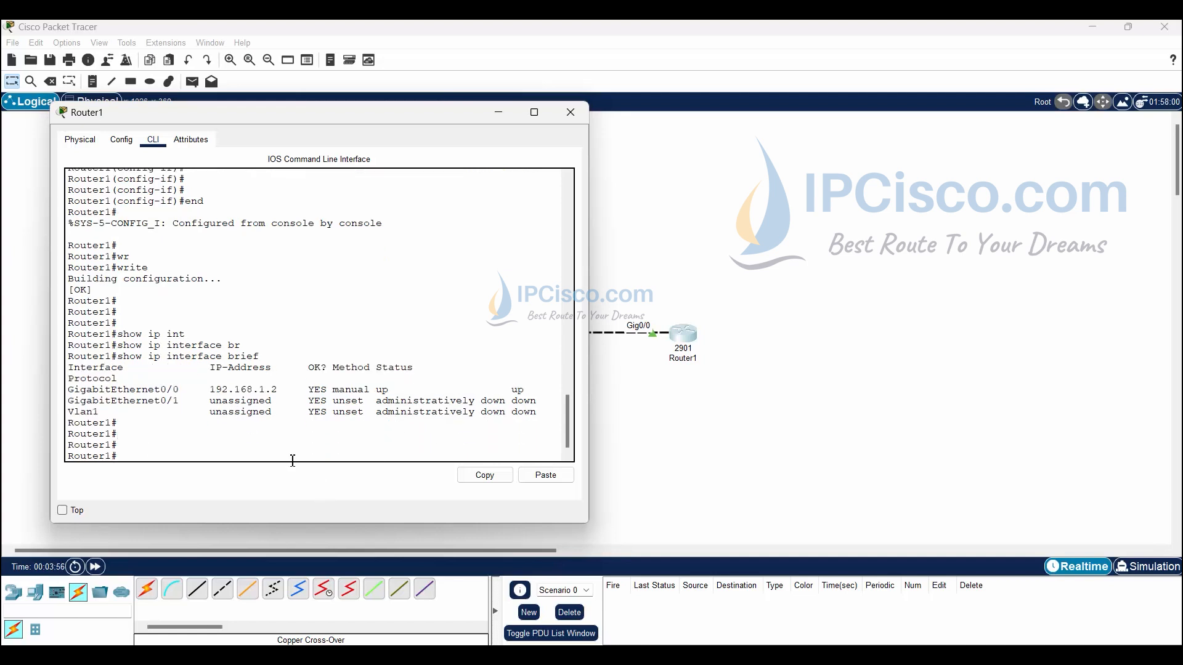
text(ping 192.168.1.1)
key(Return)
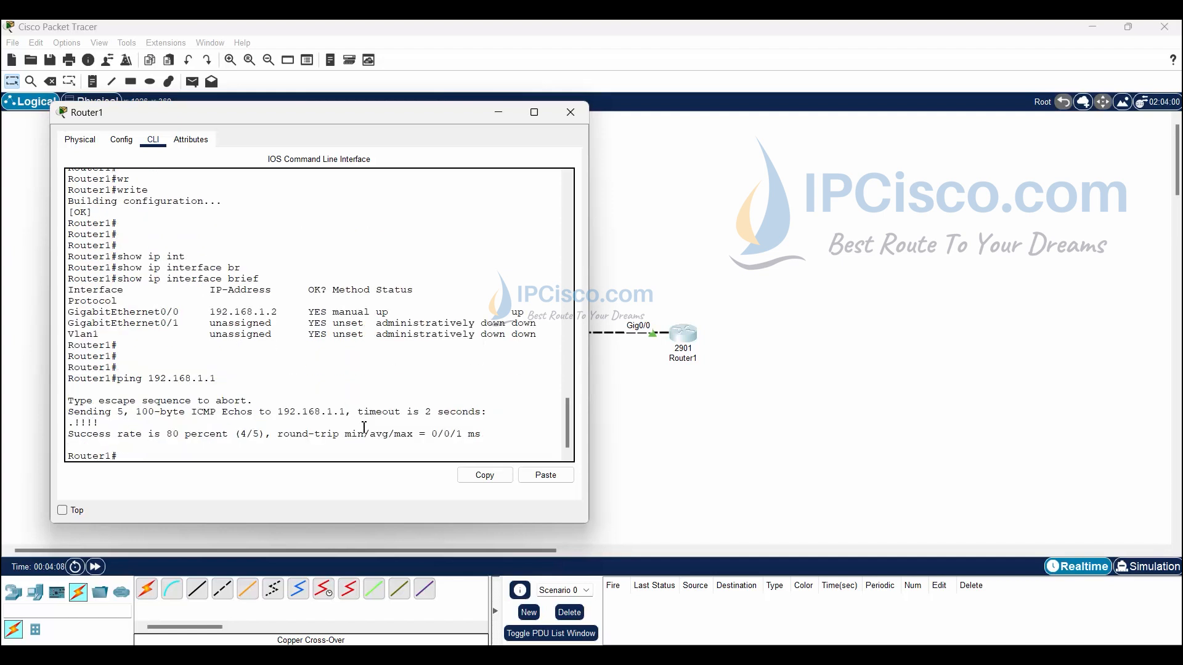
key(Return)
key(Return)
key(Return)
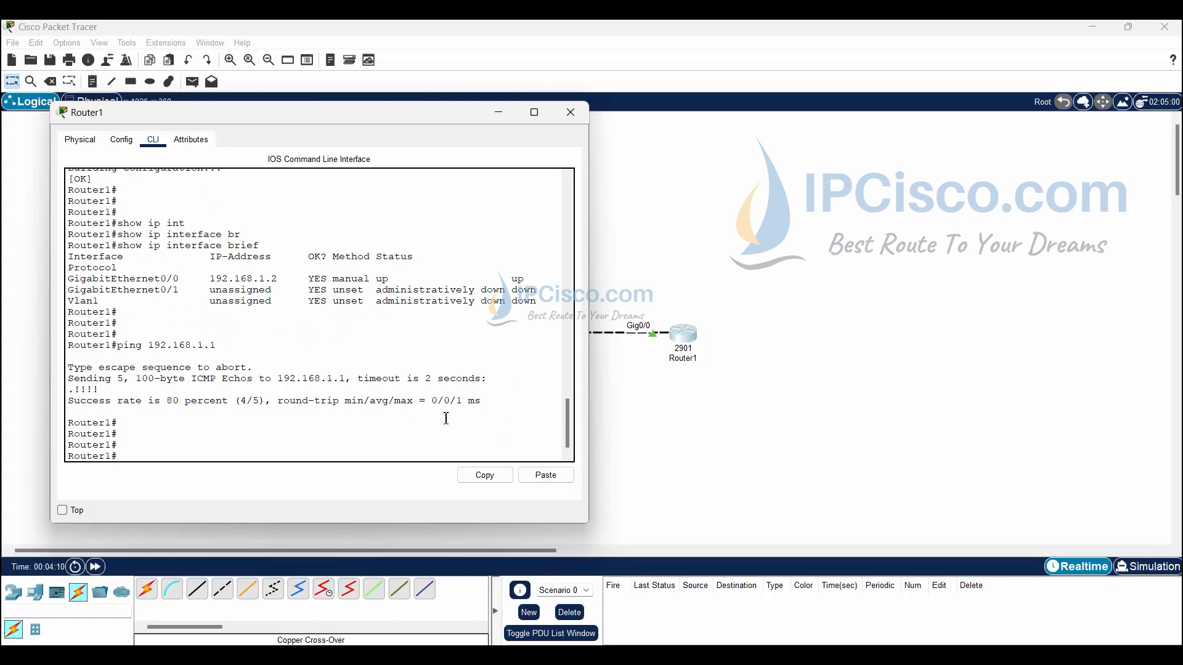
Return to Router0's command line and ping Router1's address 192.168.1.2
click(710, 224)
click(469, 338)
key(Return)
key(Return)
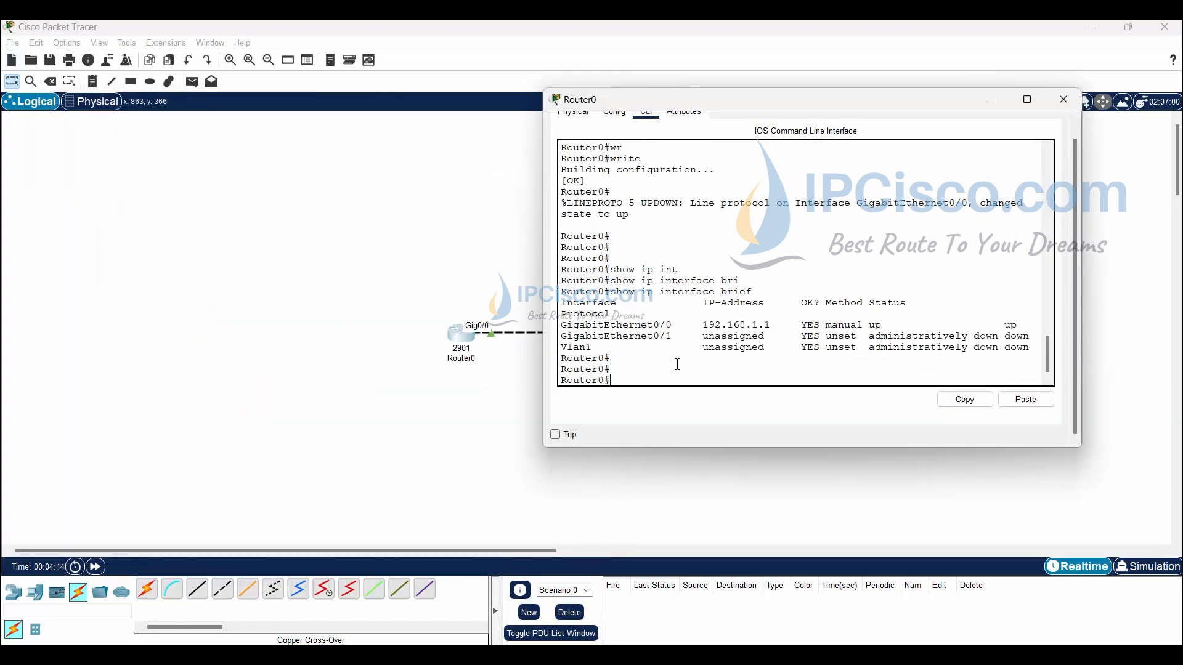
text(ping 19)
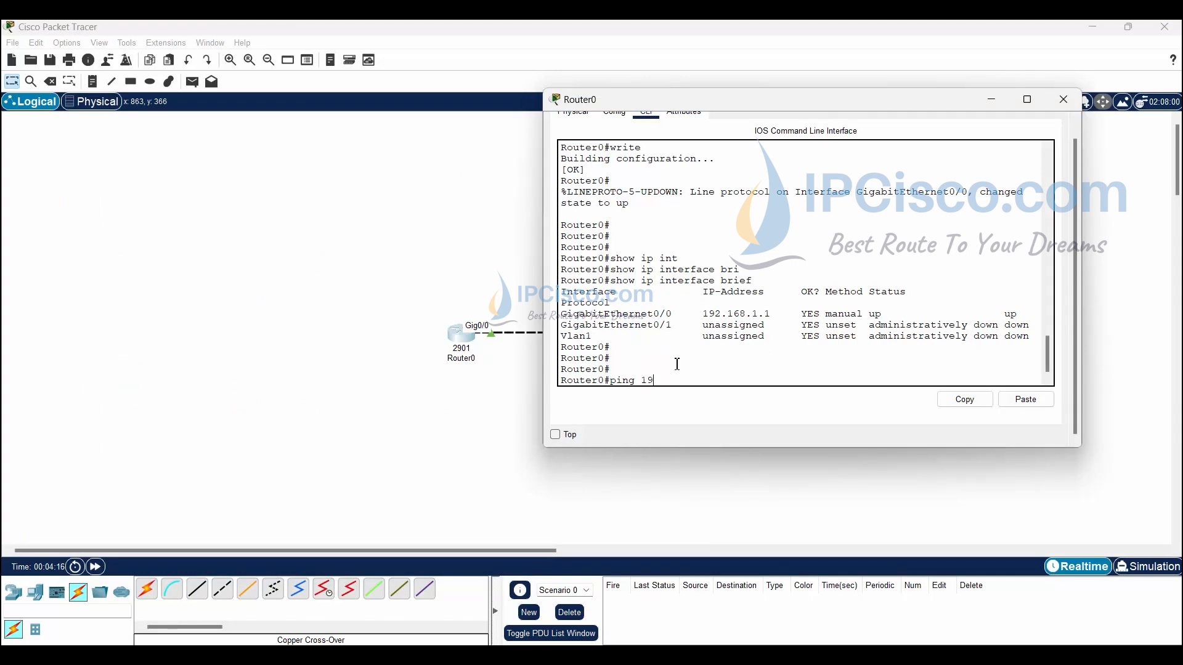
text(2.1687.)
text(2)
key(Return)
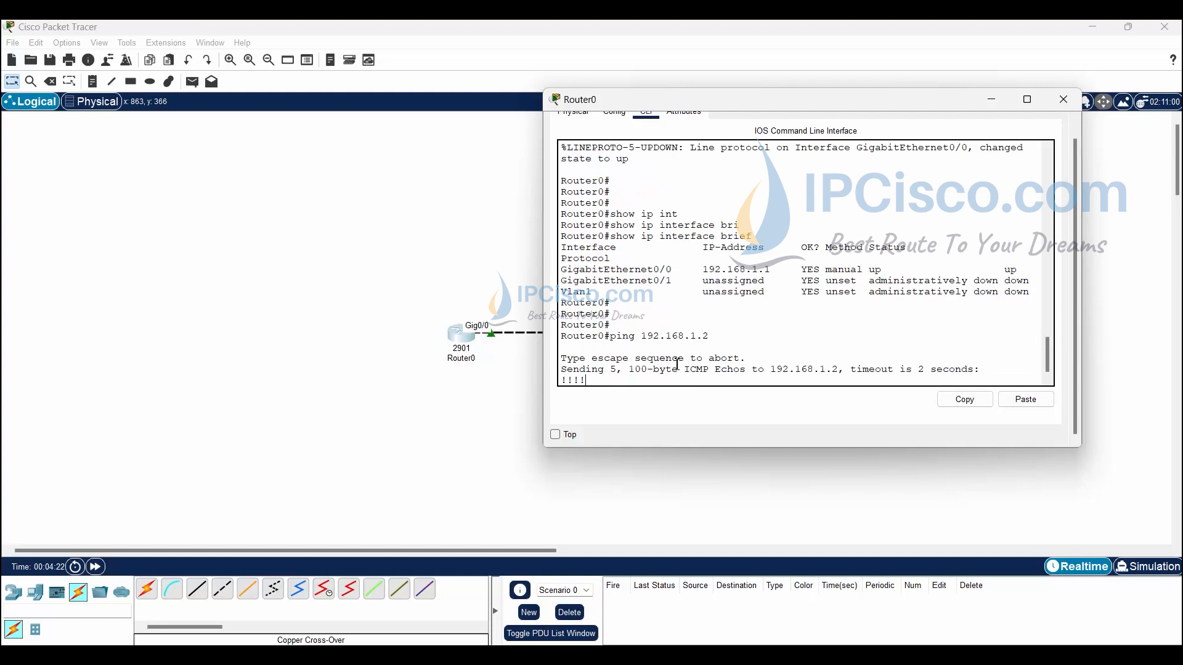
key(Return)
key(Return)
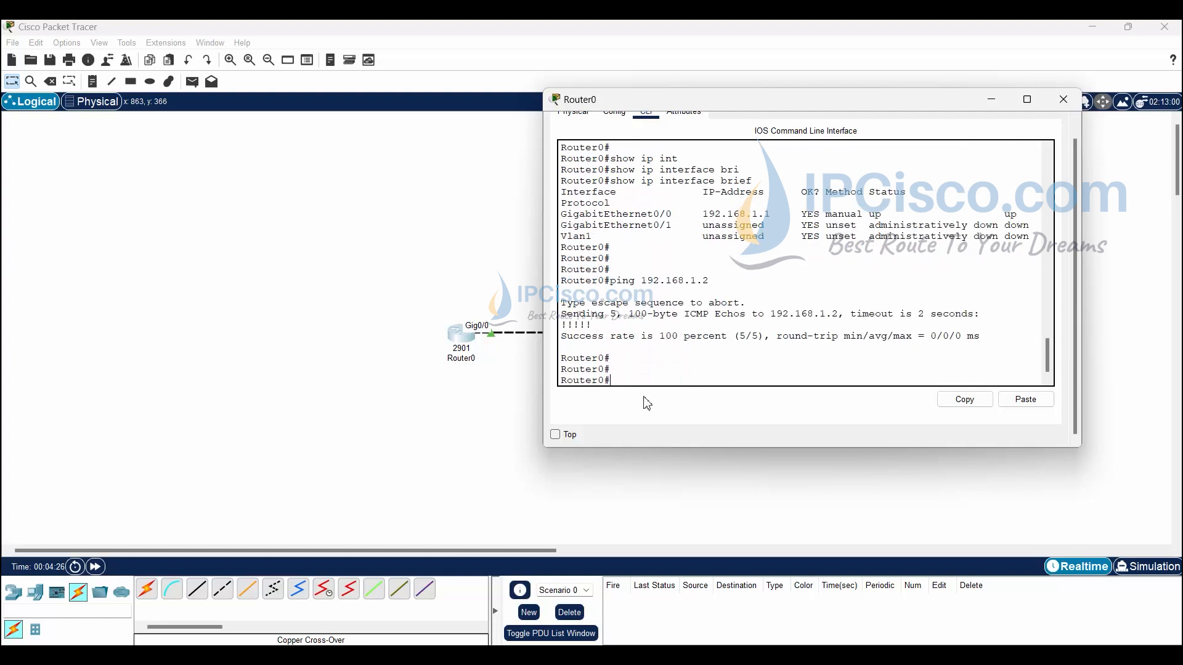
Display Router0's routing table with show ip route and examine the directly connected network entry
text(show ip rou)
key(Tab)
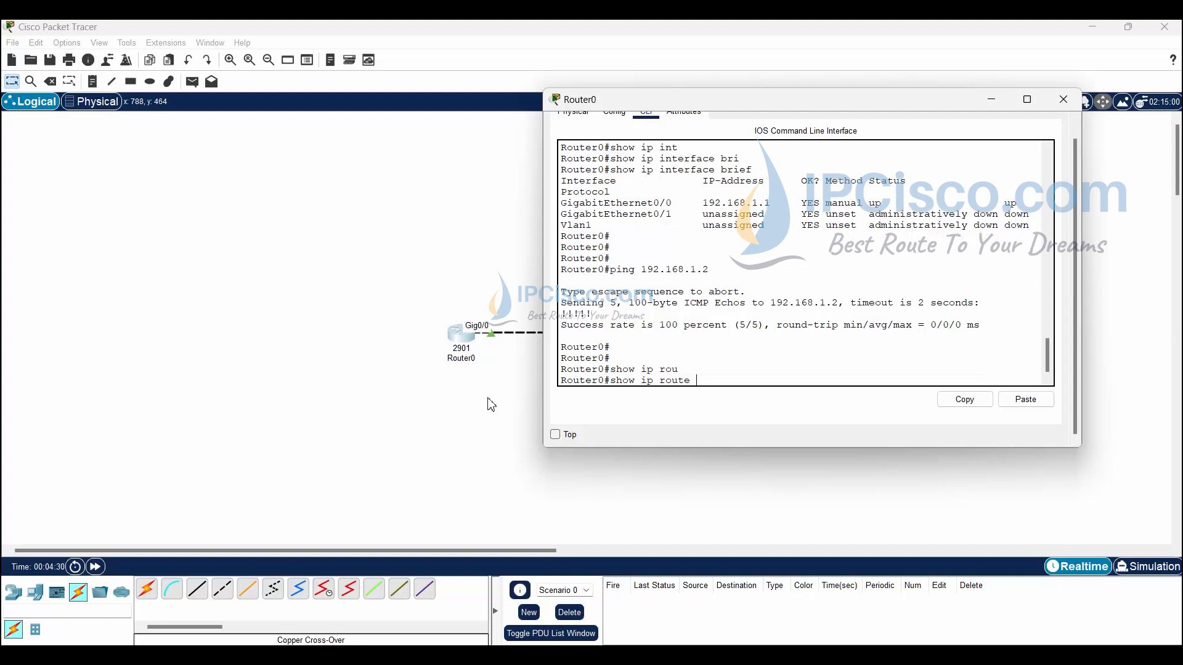
key(Return)
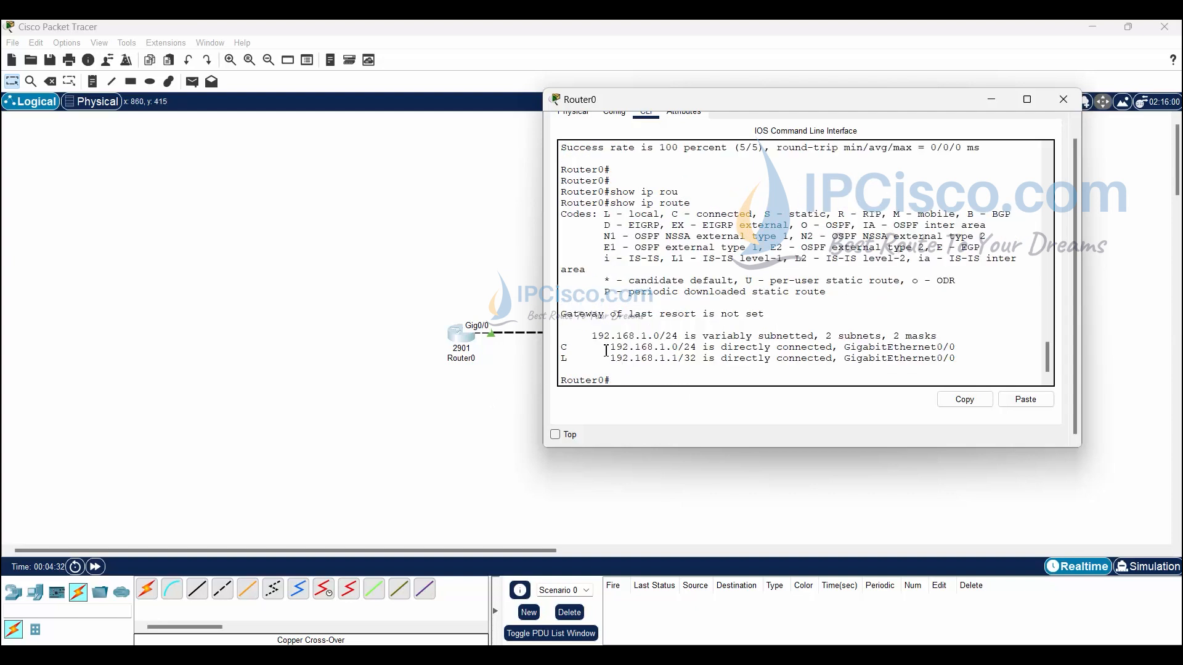
drag(564, 349, 969, 353)
click(652, 377)
key(Return)
key(Return)
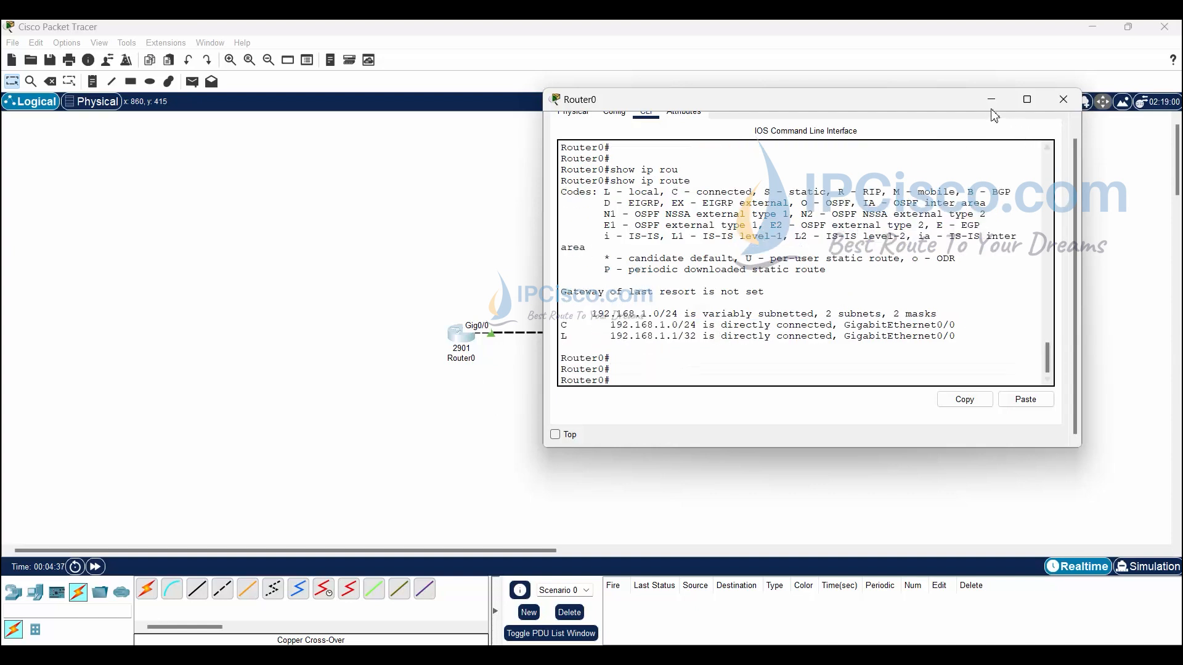
Display Router0's configuration with show running-config, examine the GigabitEthernet0/0 address lines, and quit the listing
text(show runn)
key(Tab)
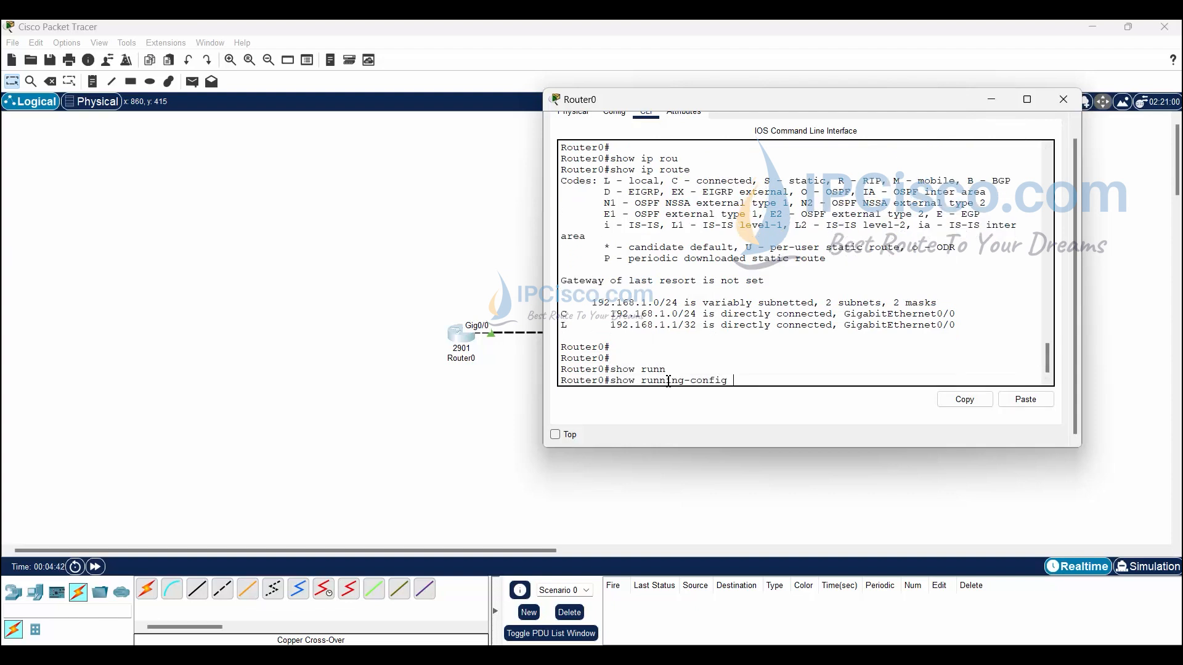
key(Return)
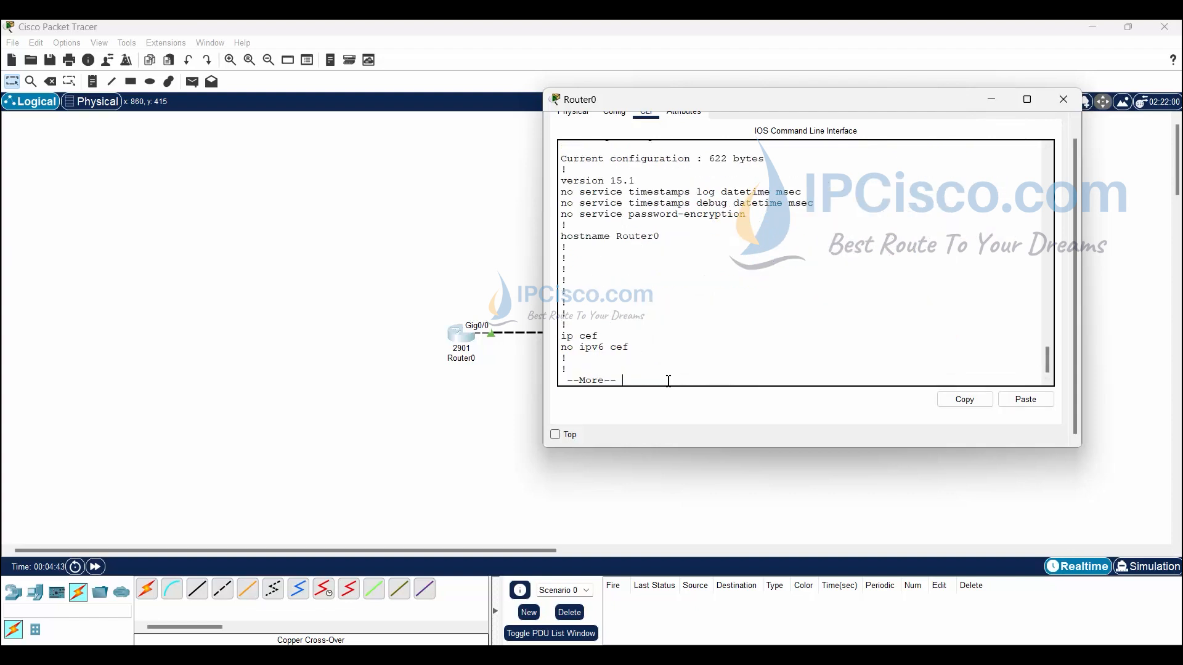
key(space)
key(space)
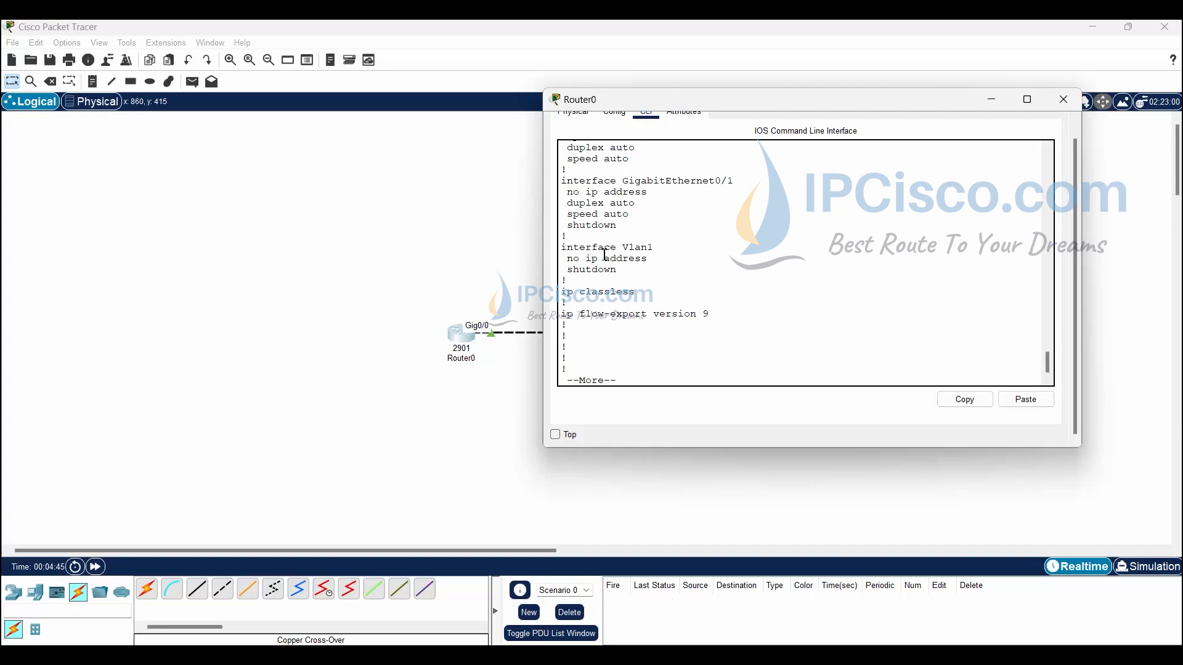
scroll(605, 253, up, 2)
drag(611, 212, 913, 214)
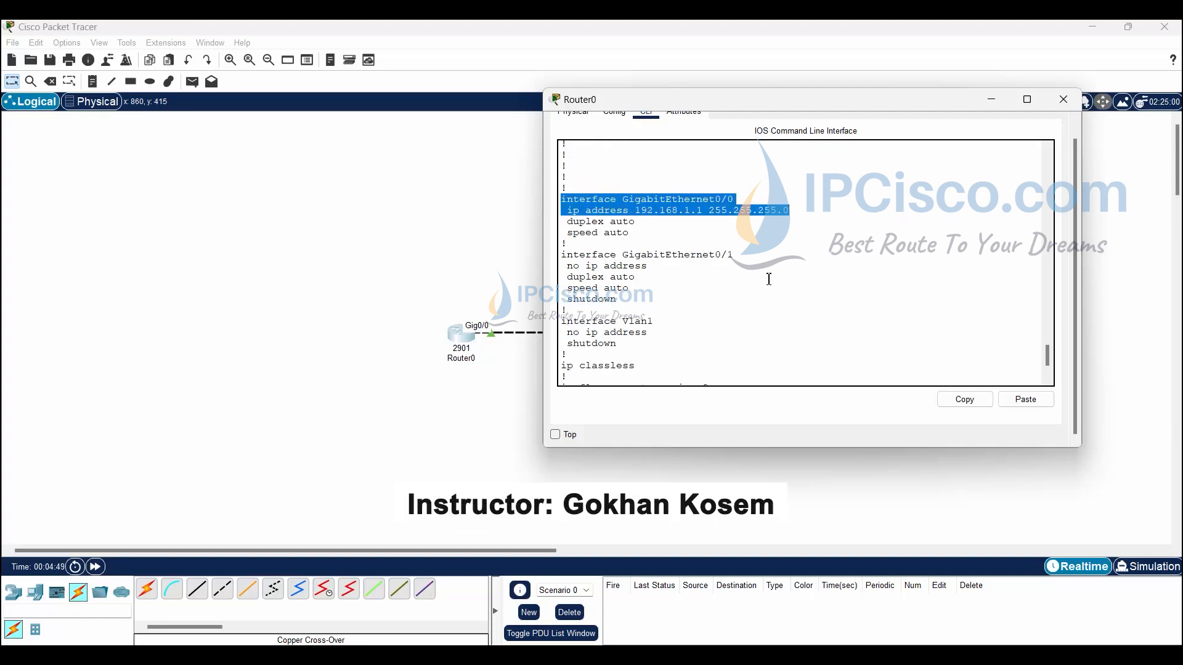
click(747, 291)
scroll(747, 292, down, 3)
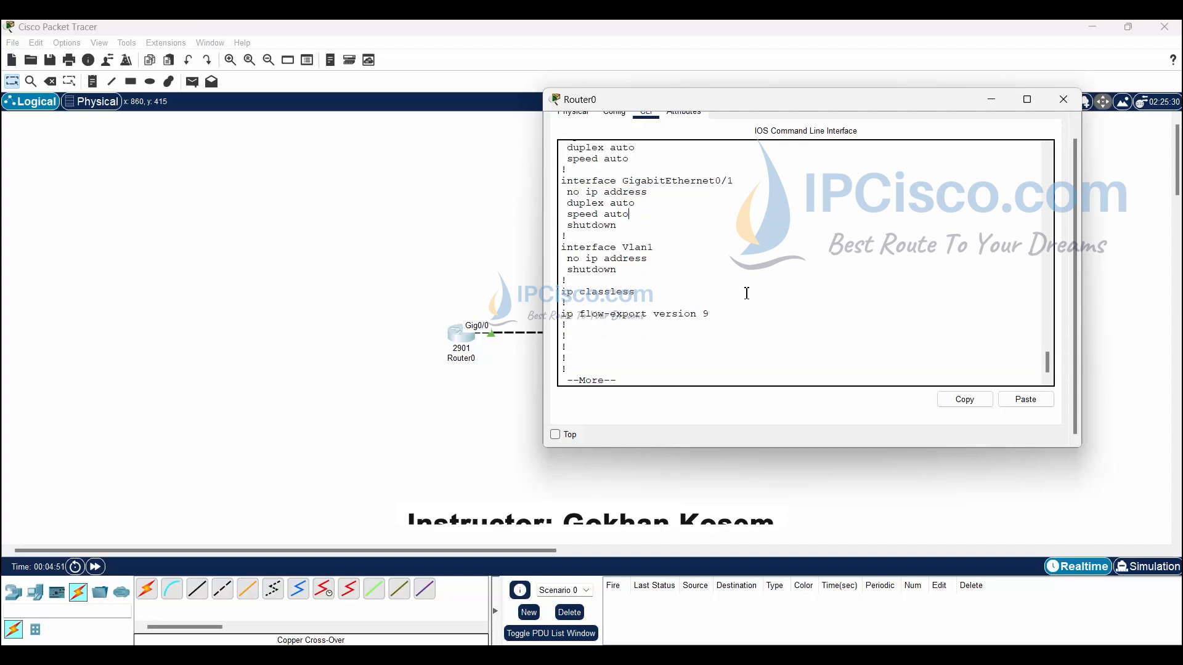
key(q)
key(Return)
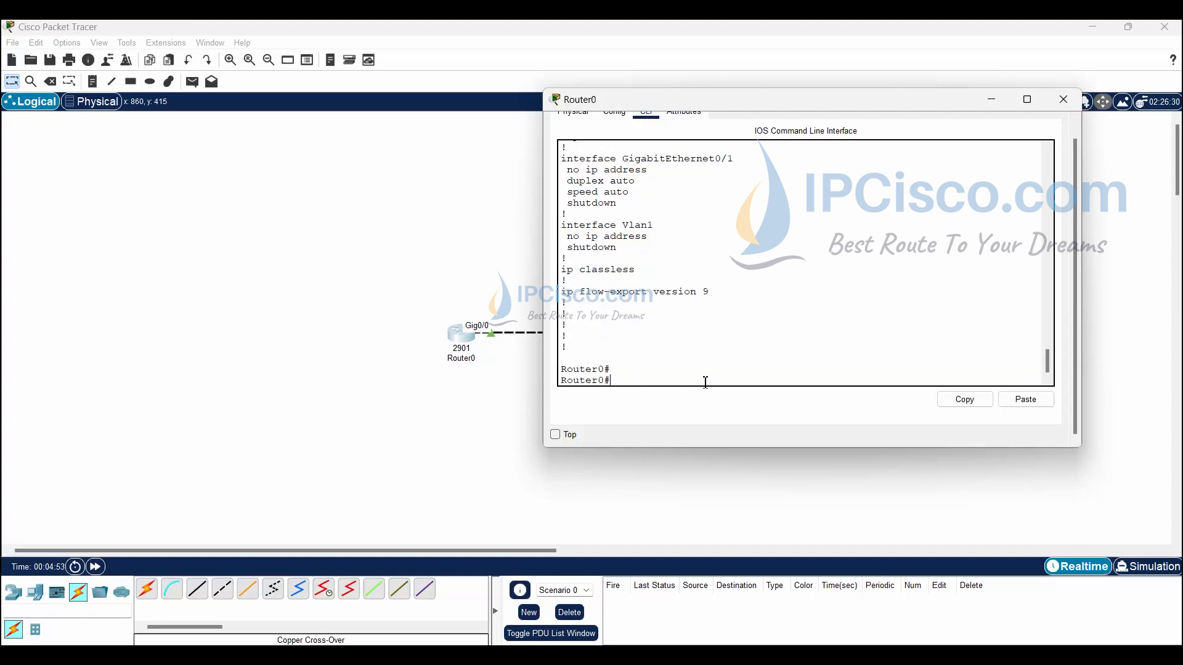
key(Return)
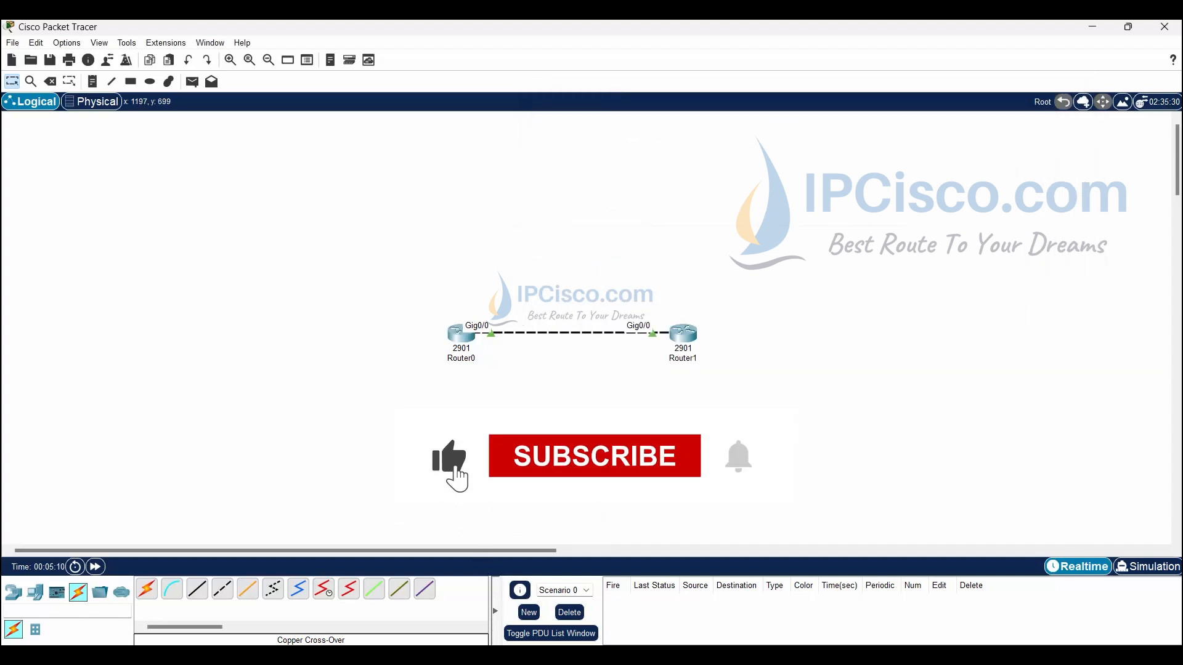